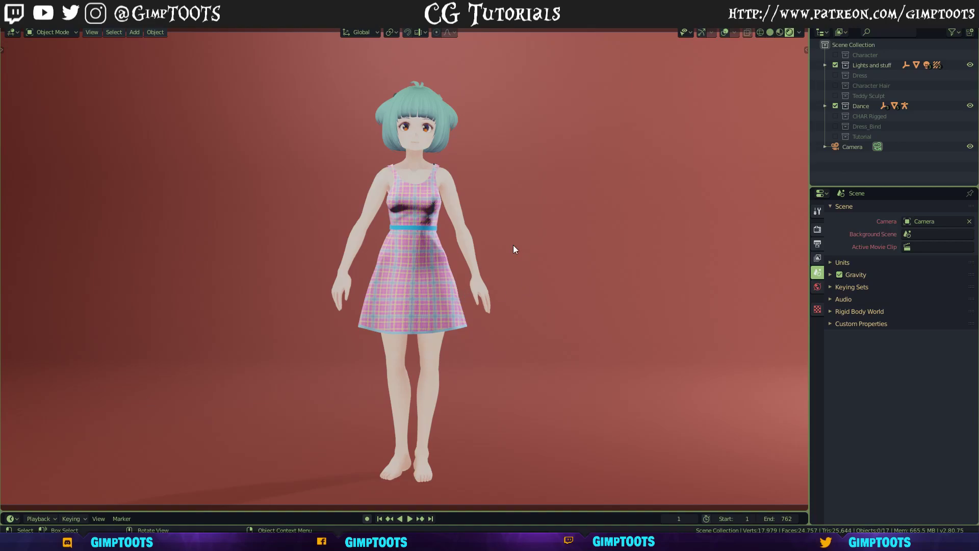
Step: Play the character's dance animation in the dress, stop it, and return to the first frame
left_click(409, 518)
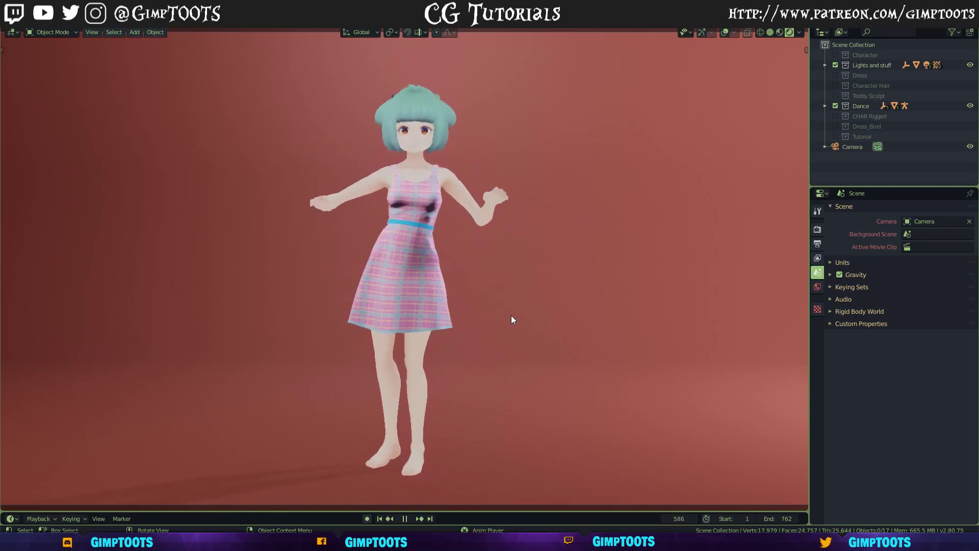
left_click(404, 518)
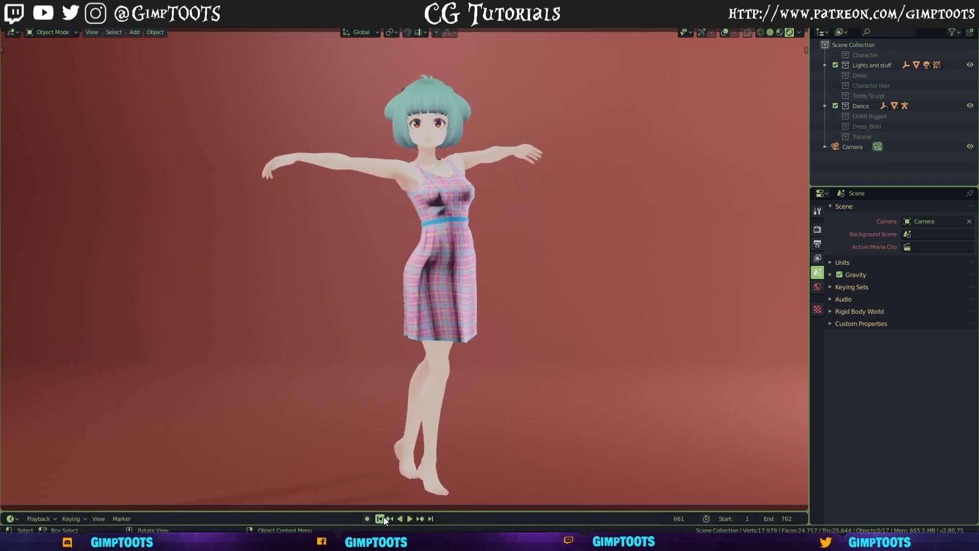
left_click(383, 516)
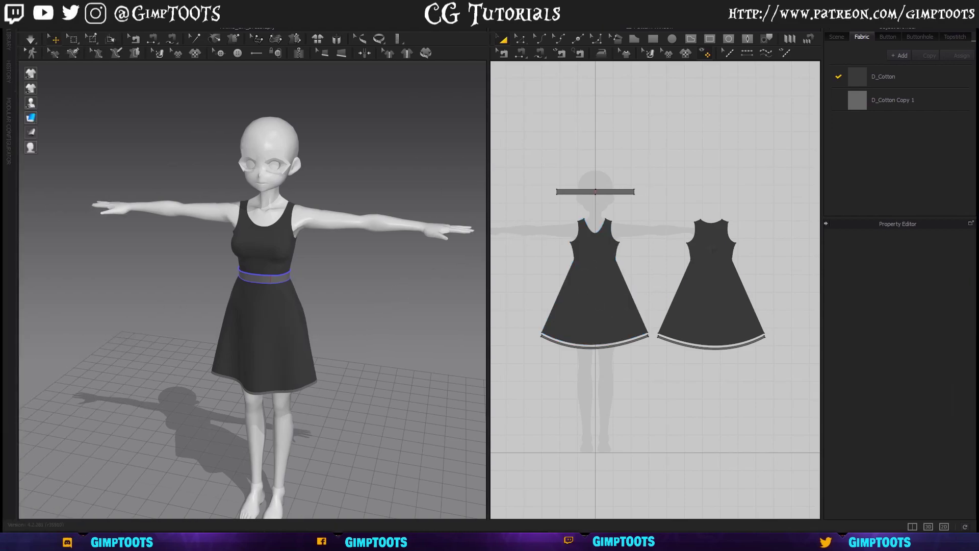
Step: Switch to Marvelous Designer, view the draped dress from the front, and select all of its pattern pieces
mouse_move(368, 258)
right_mouse_down()
mouse_move(354, 269)
mouse_move(306, 265)
mouse_move(375, 264)
right_mouse_up()
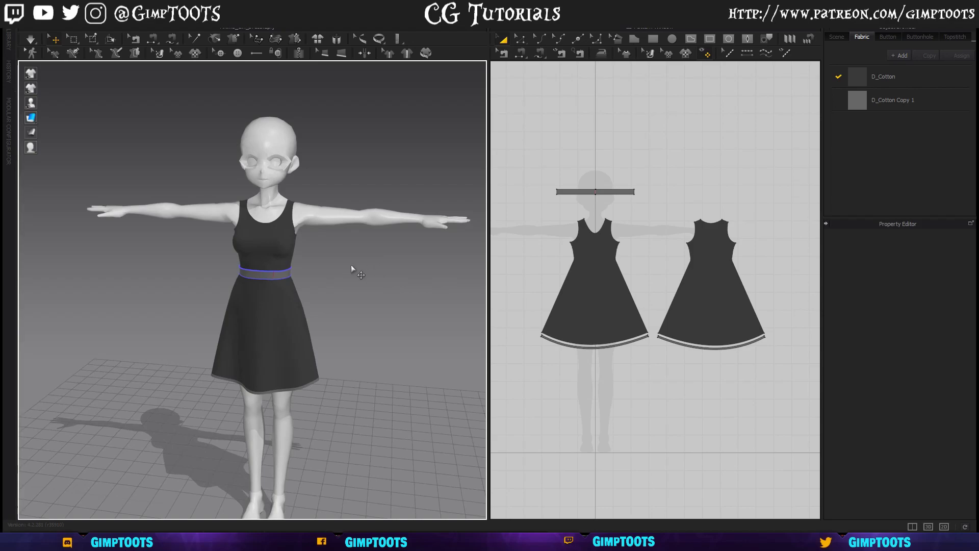
right_click_drag(354, 271, 328, 261)
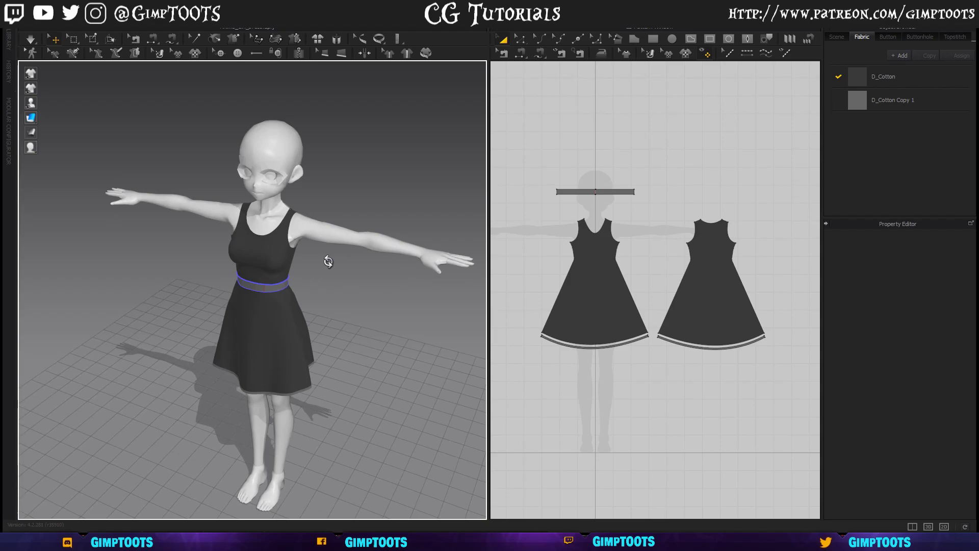
key("2")
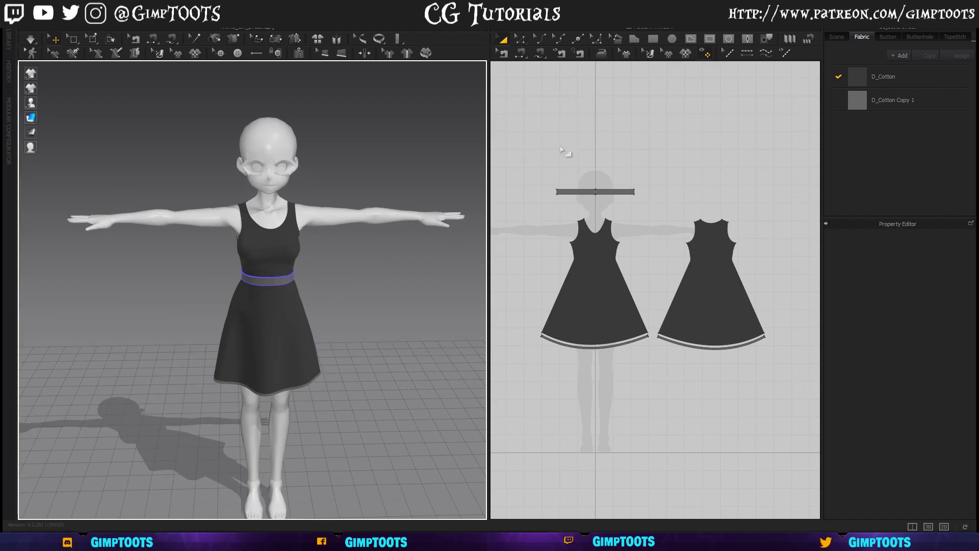
left_click_drag(506, 146, 765, 403)
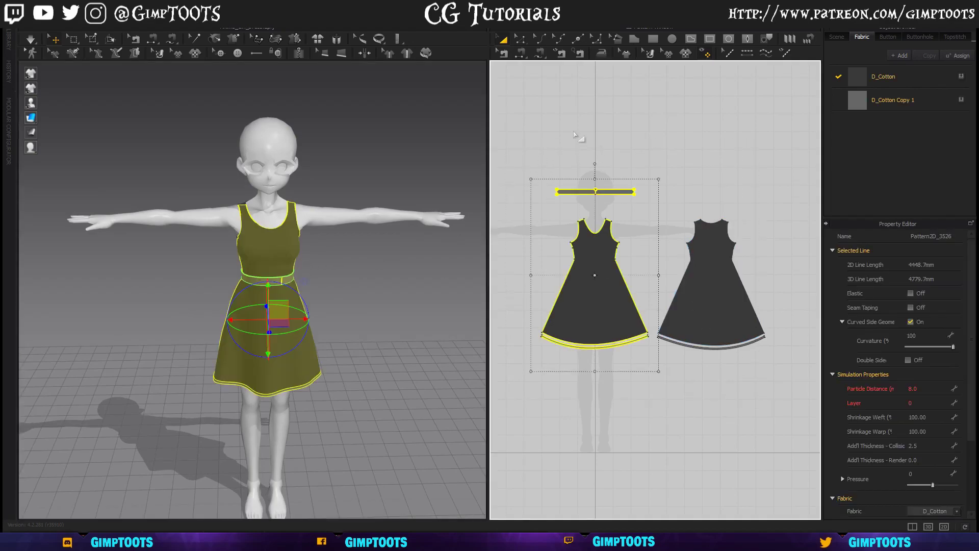
left_click_drag(499, 126, 812, 440)
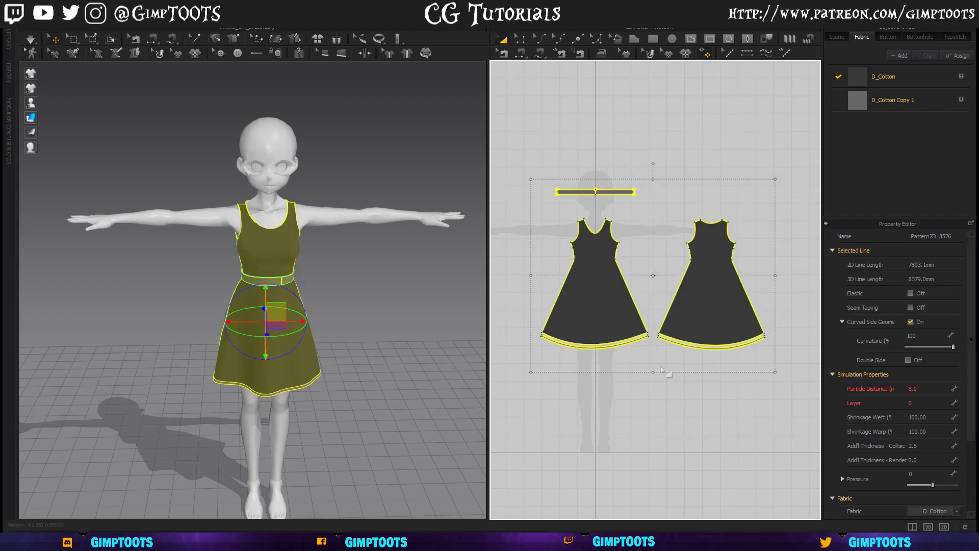
Step: Export the selected draped dress as OBJ: single object, unwelded, thin, unified UV coordinates, mm scale at 100%
key("alt+f")
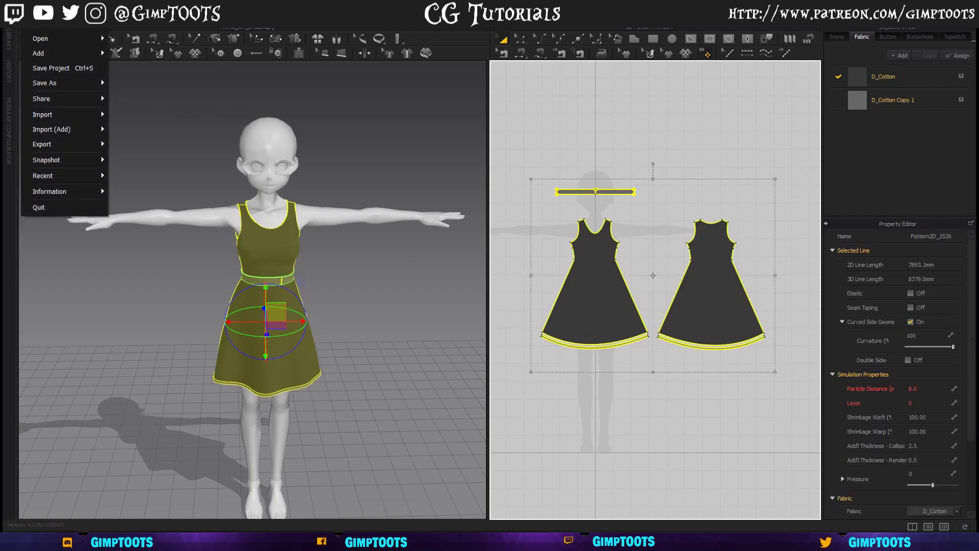
mouse_move(76, 144)
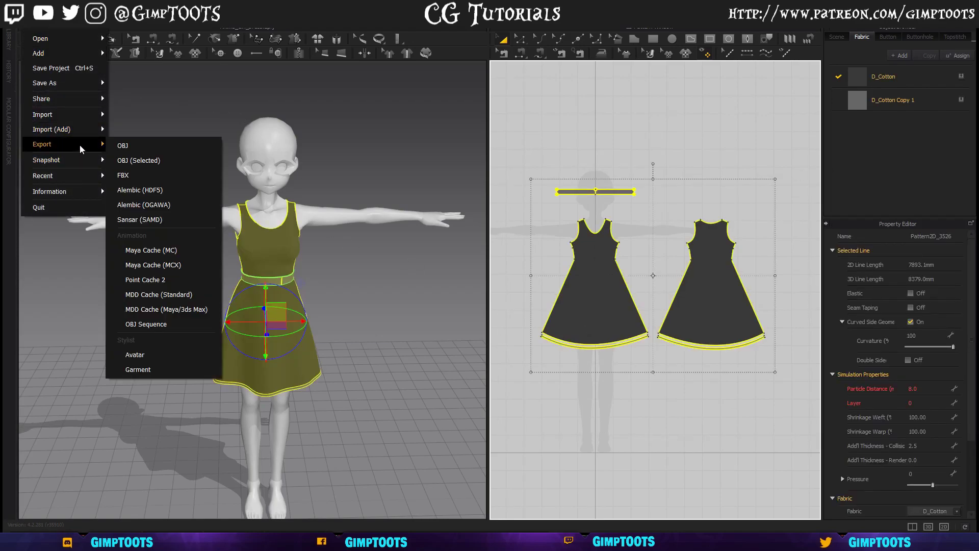
left_click(150, 160)
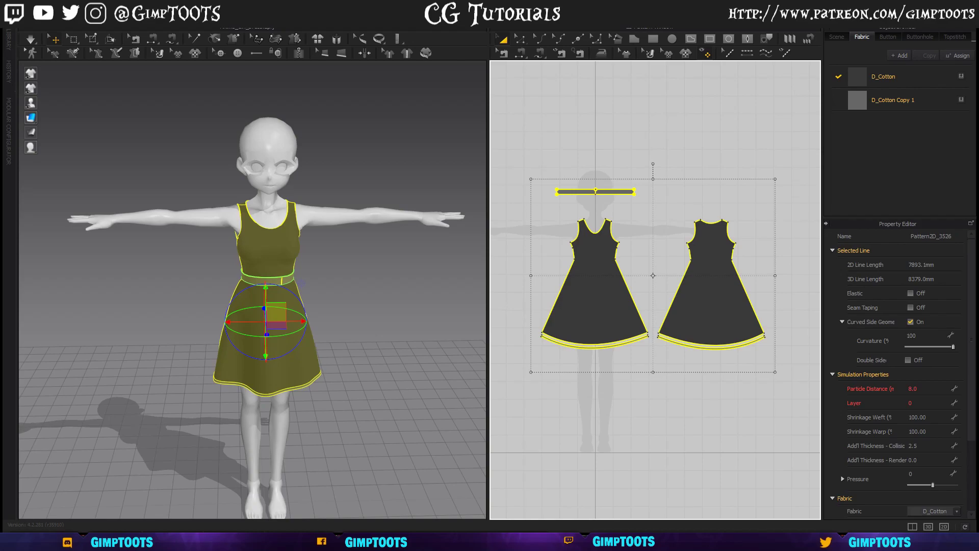
left_click_drag(500, 112, 504, 36)
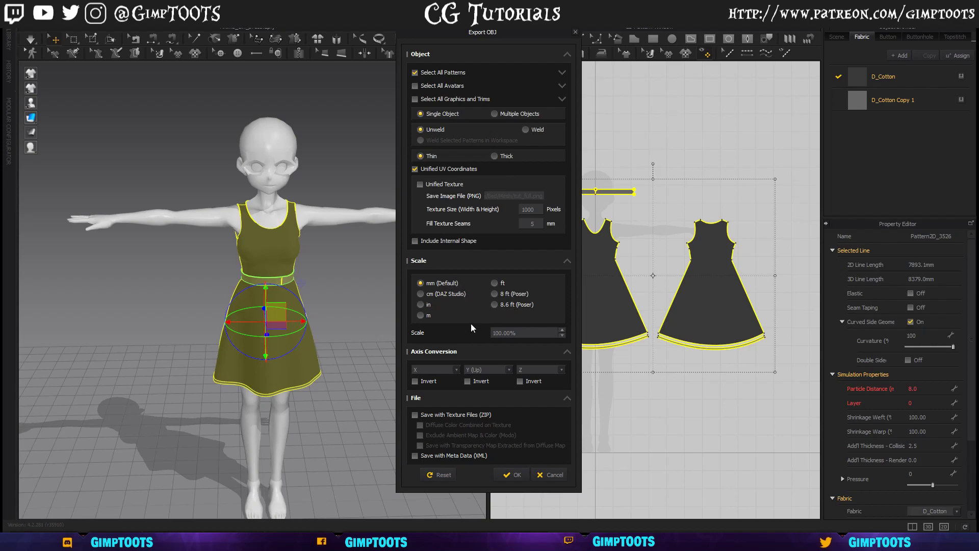
left_click(515, 475)
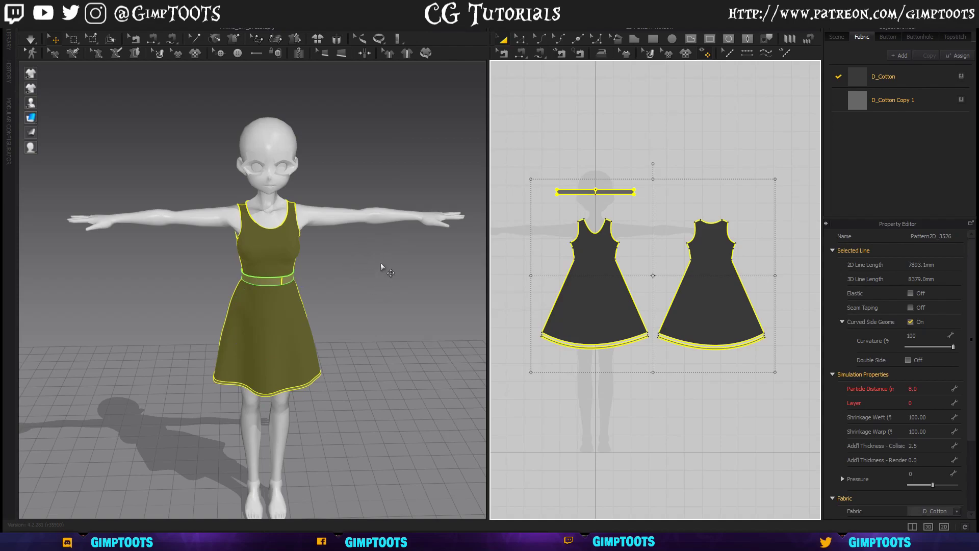
Step: Reset the 3D arrangement of the selected pattern pieces so the dress lies flat
left_click(266, 303)
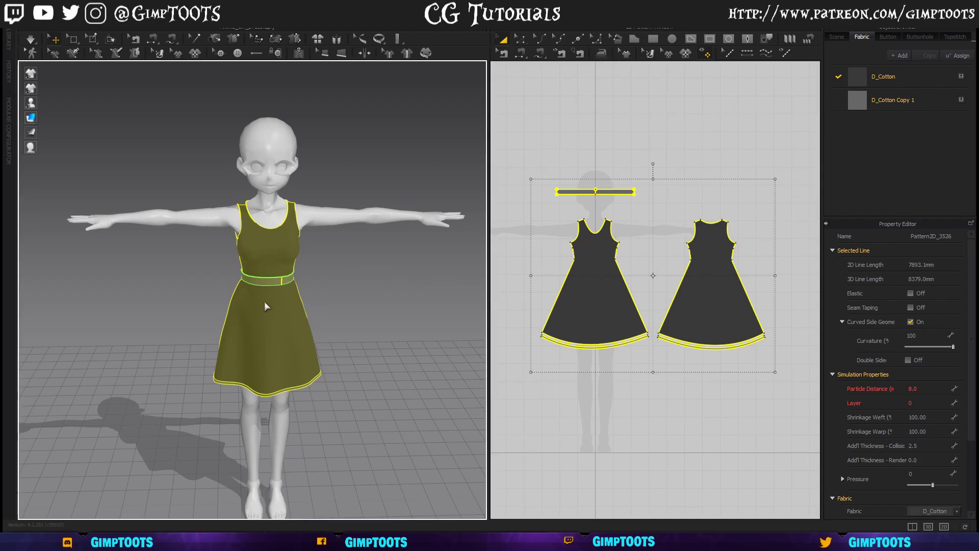
right_click(265, 303)
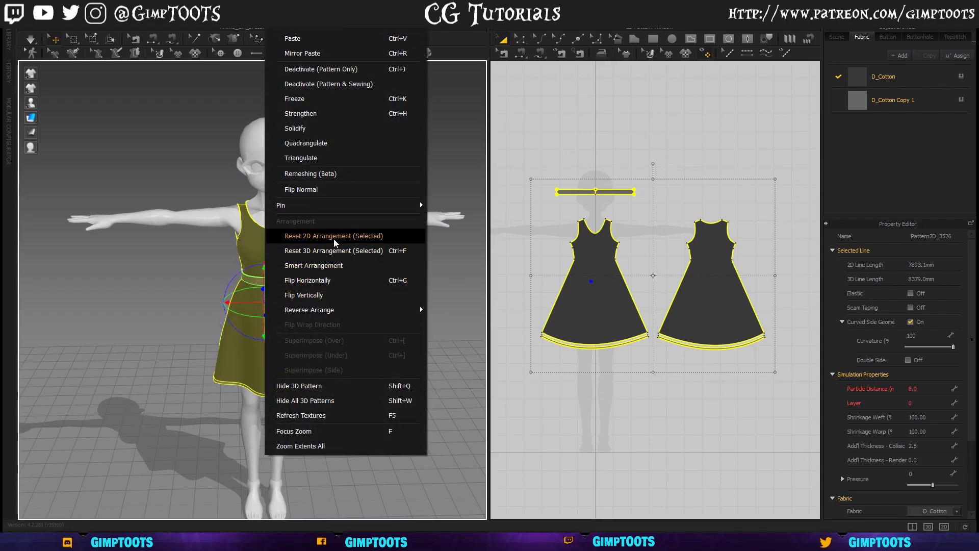
left_click(326, 252)
scroll(354, 254, "down", 5)
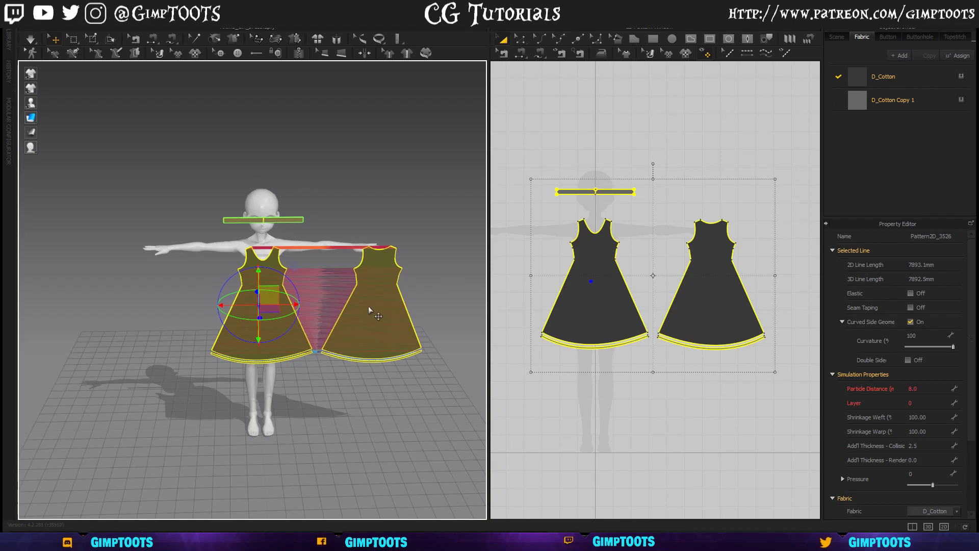
Step: Export the selected flat patterns as OBJ: single object, unwelded, thin, unified UV coordinates, mm scale at 100%
left_click(30, 29)
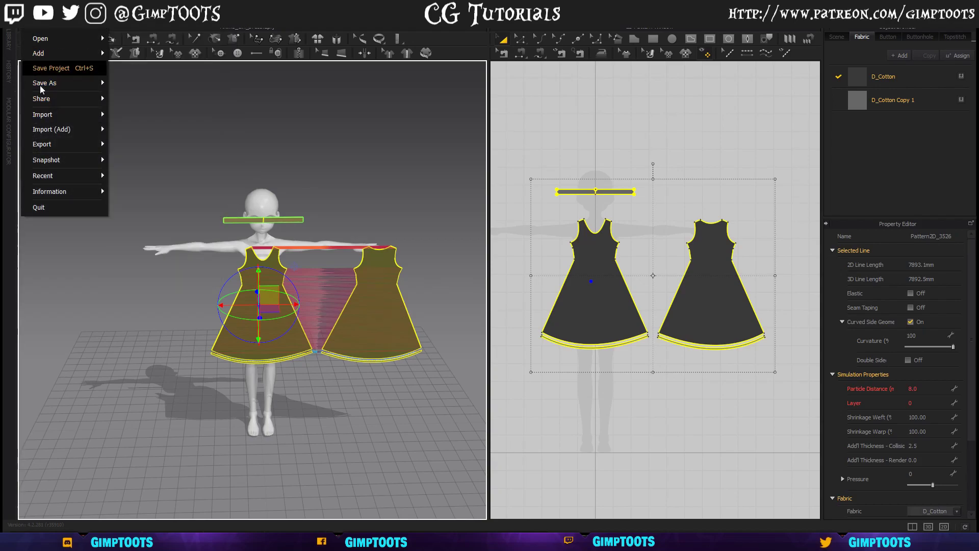
mouse_move(57, 146)
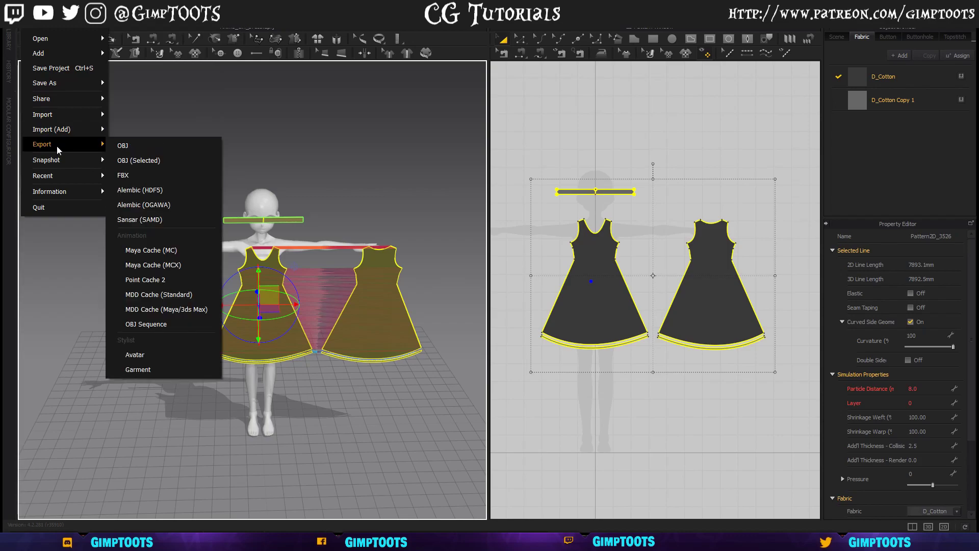
left_click(161, 161)
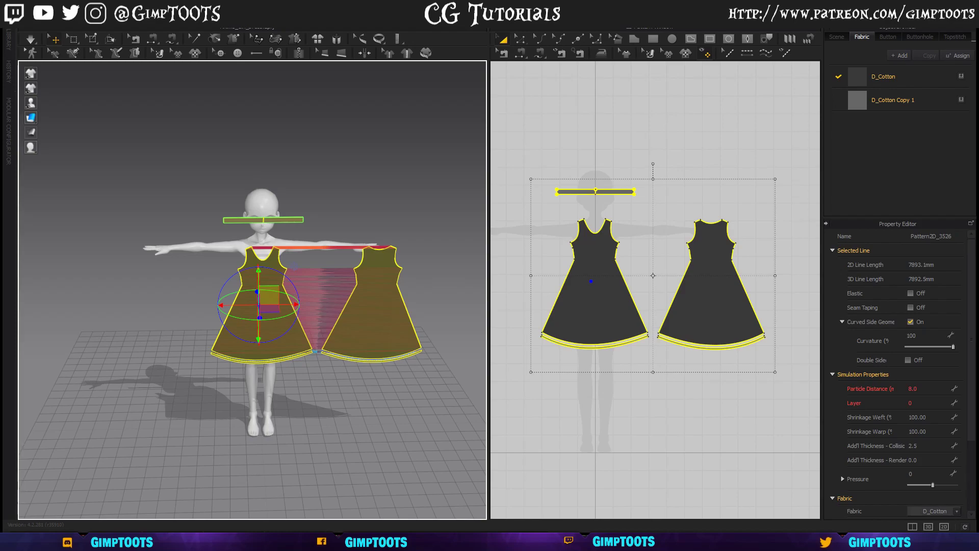
key("ctrl+e")
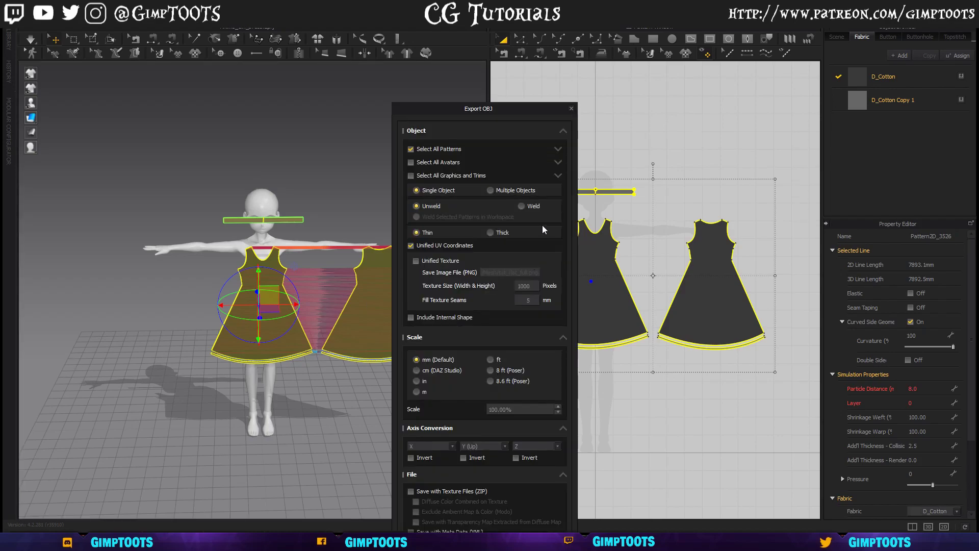
left_click_drag(508, 106, 503, 38)
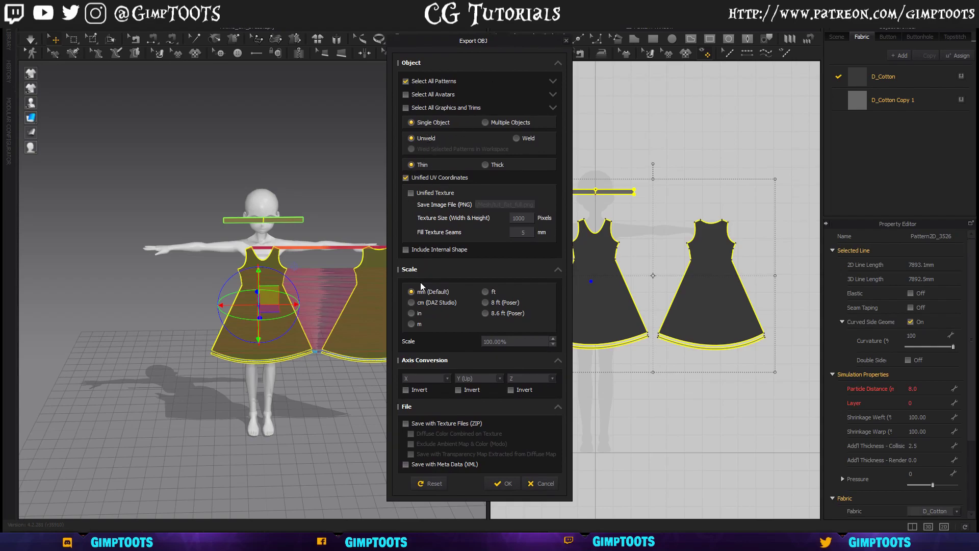
left_click(501, 485)
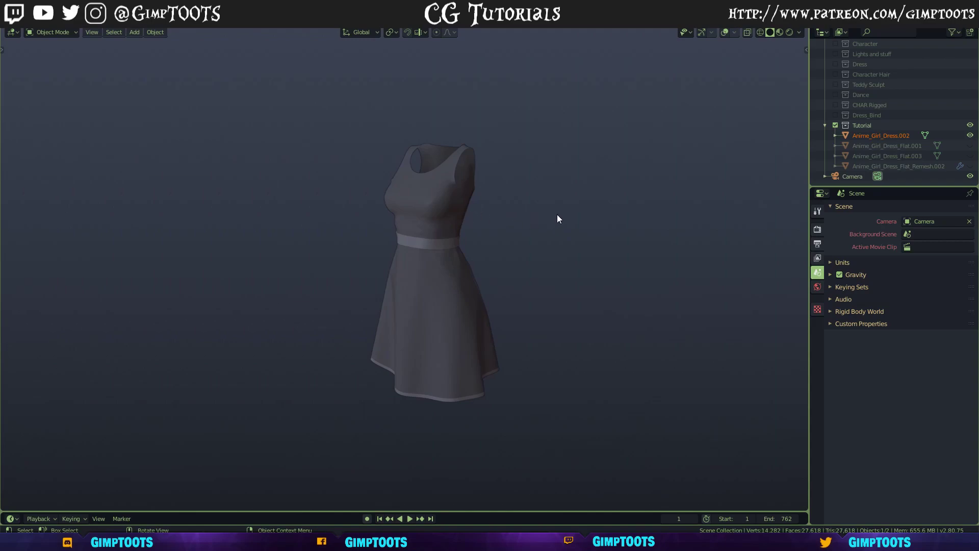
Step: Switch to Blender, turn on the viewport overlays, and select the draped dress Anime_Girl_Dress.002
middle_click_drag(403, 259, 438, 280)
key("shift+alt+z")
left_click(417, 267)
scroll(463, 258, "up", 3)
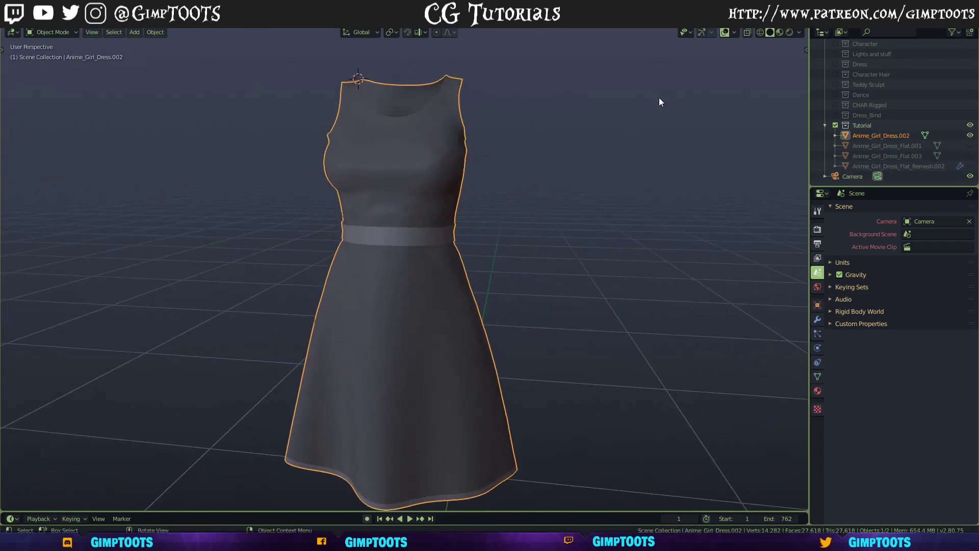
Step: Examine the draped dress mesh in wireframe and in solid shading from several sides
key("shift+z")
middle_click_drag(516, 279, 345, 251)
scroll(406, 217, "down", 2)
mouse_move(418, 237)
middle_mouse_down()
mouse_move(319, 254)
mouse_move(448, 243)
mouse_move(301, 252)
mouse_move(424, 273)
mouse_move(396, 266)
mouse_move(408, 247)
middle_mouse_up()
key("shift+z")
scroll(408, 247, "down", 2)
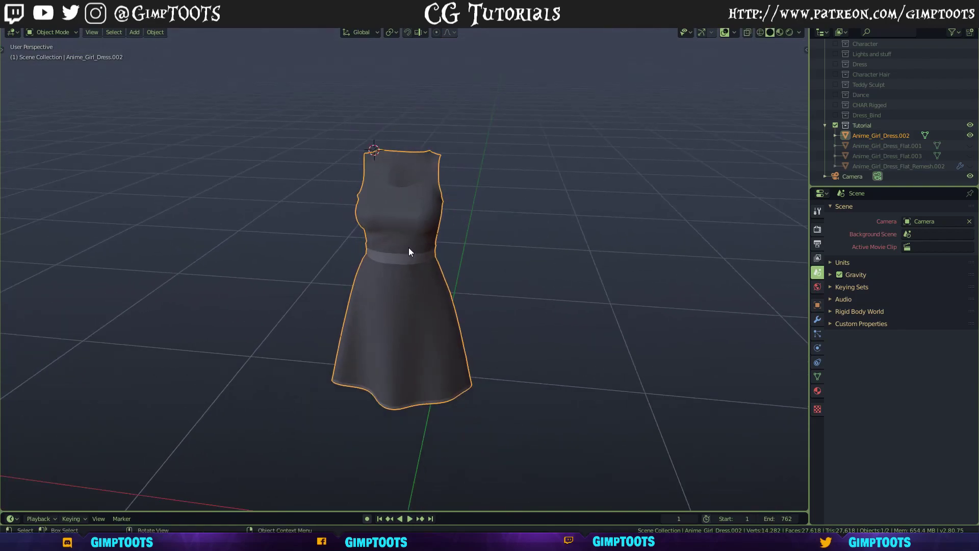
middle_click_drag(423, 280, 406, 265)
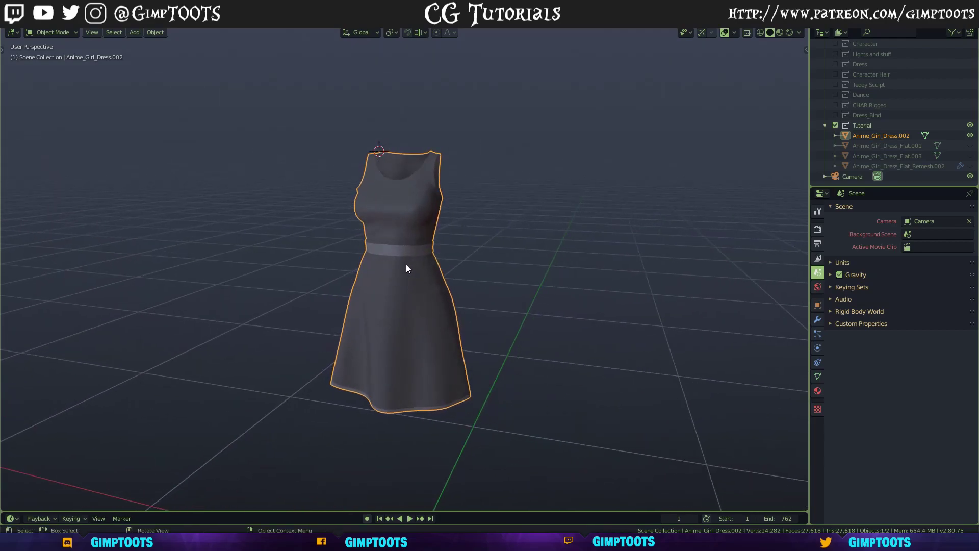
middle_click_drag(406, 269, 411, 237)
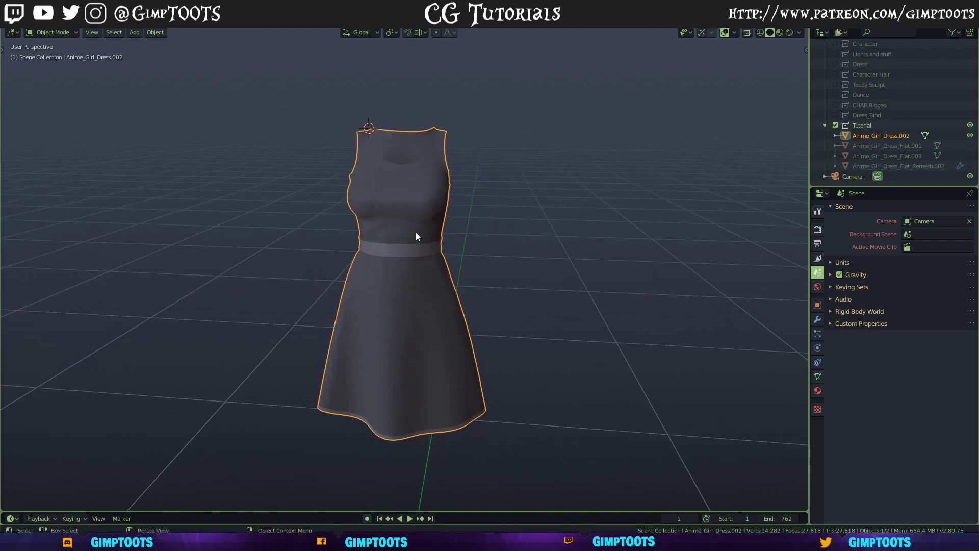
middle_click_drag(446, 304, 470, 260)
scroll(439, 258, "up", 2)
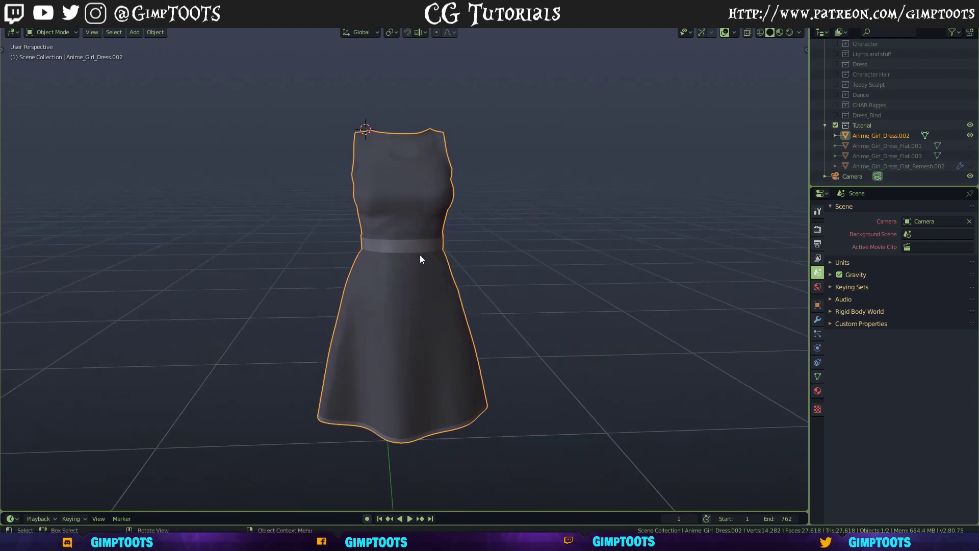
scroll(399, 262, "down", 1)
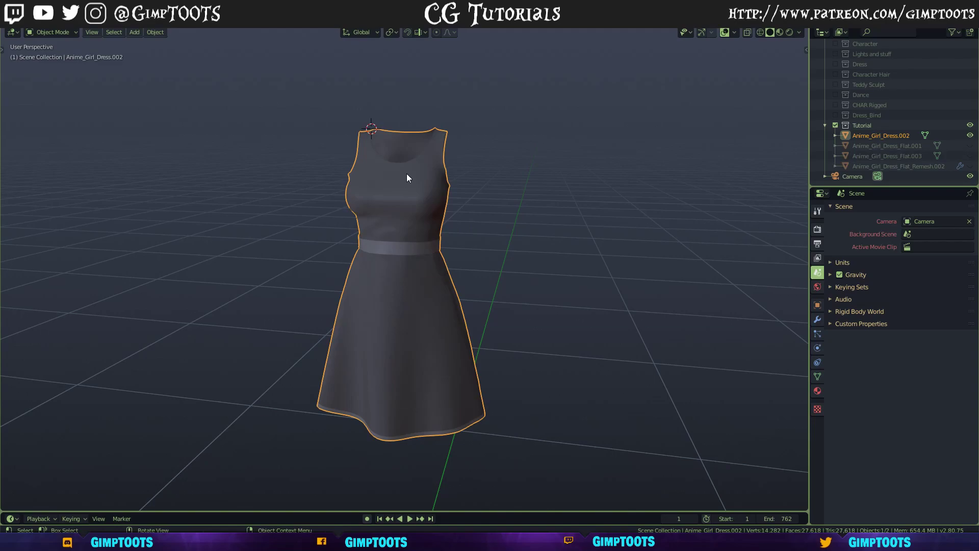
Step: Show Anime_Girl_Dress_Flat.001, hide Anime_Girl_Dress.002, and select the flat dress with its mesh data and shape keys open
left_click(970, 146)
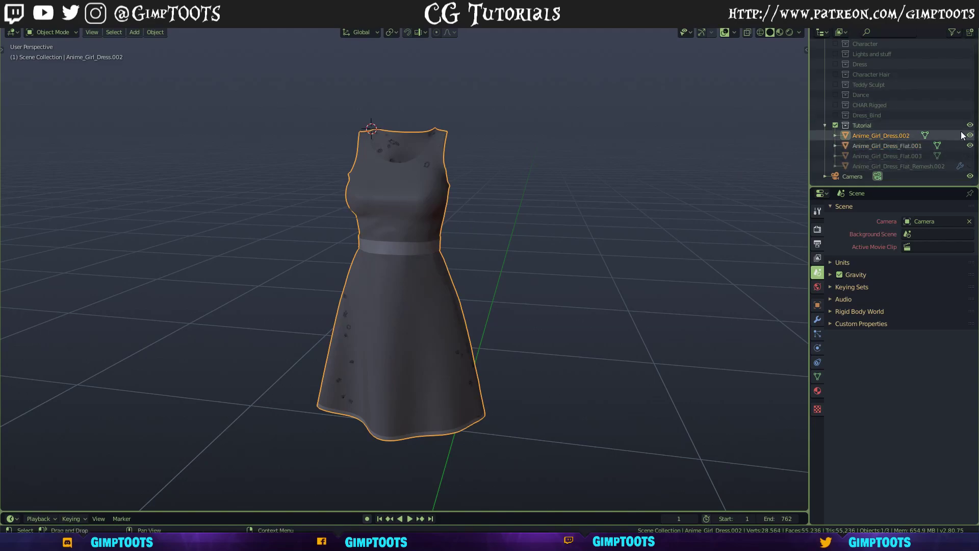
left_click(969, 135)
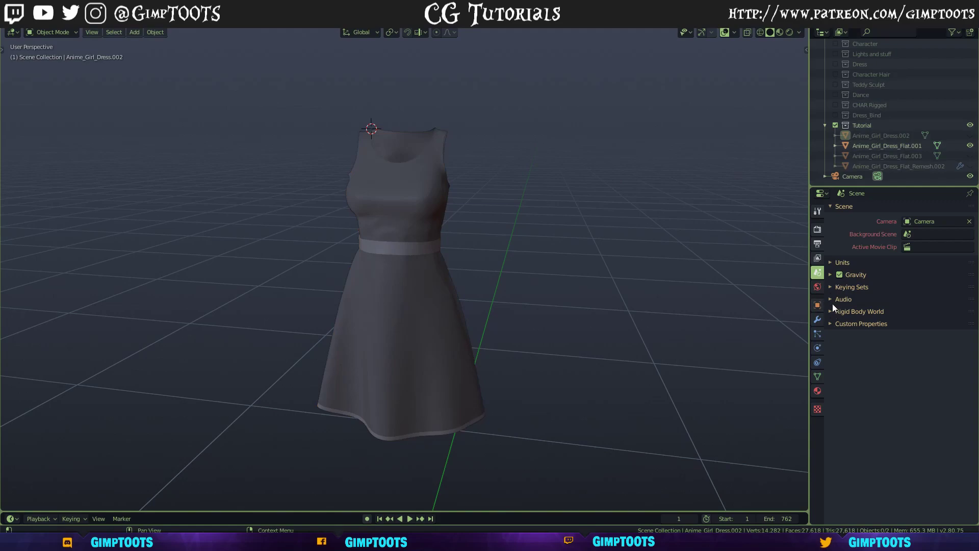
left_click(817, 376)
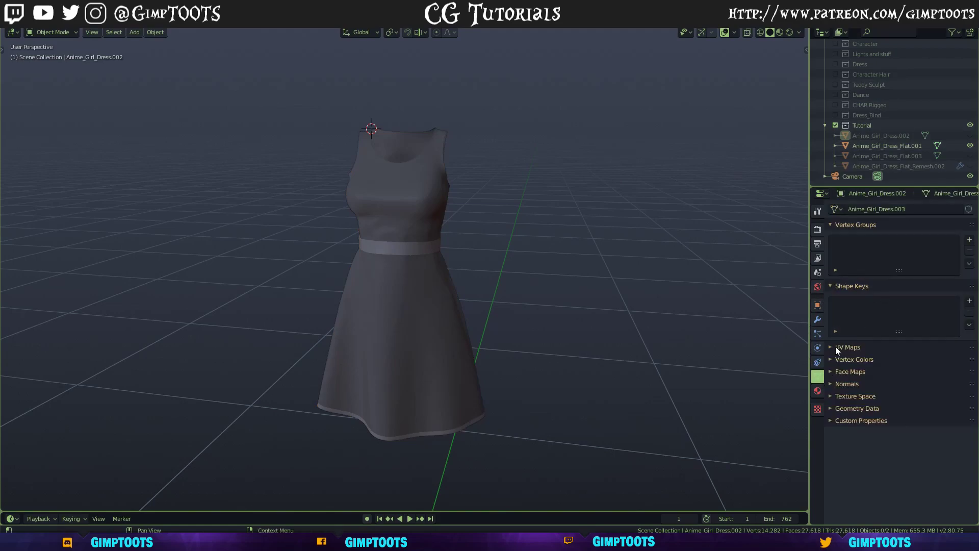
left_click(372, 246)
left_click(411, 214)
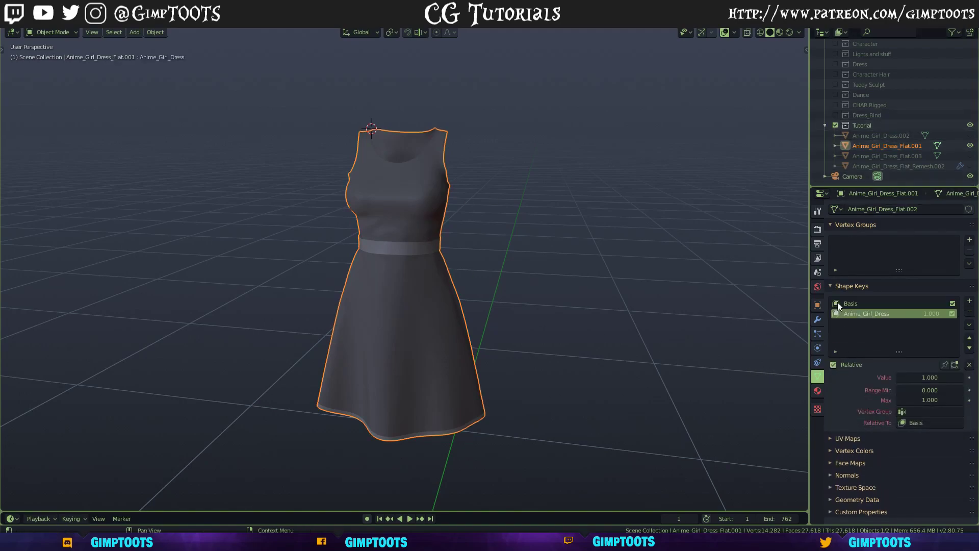
Step: Set the Anime_Girl_Dress shape key of the flat dress to 0.000 and bring all the flat pattern pieces into view
left_click_drag(931, 313, 867, 313)
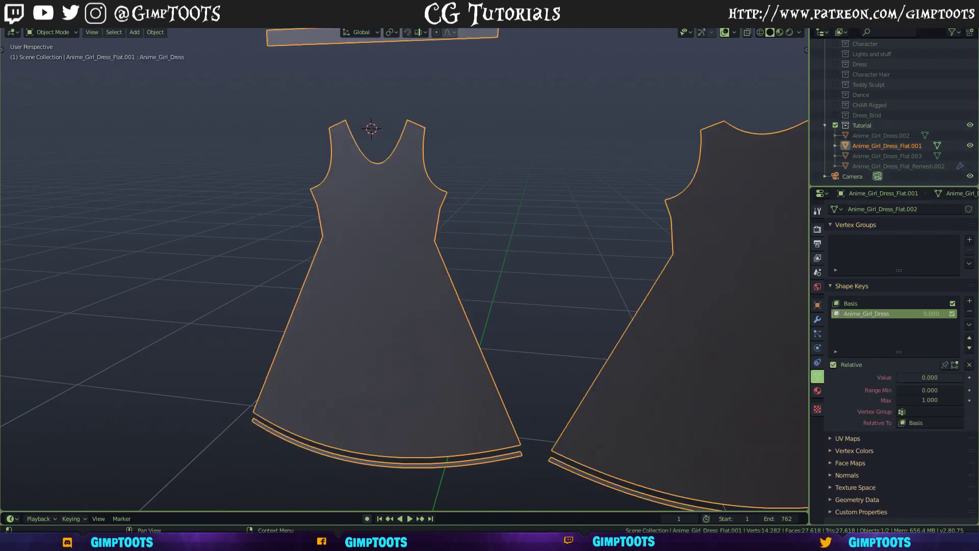
scroll(695, 251, "down", 5)
middle_click_drag(499, 259, 455, 283)
scroll(496, 252, "up", 3)
scroll(455, 283, "up", 1)
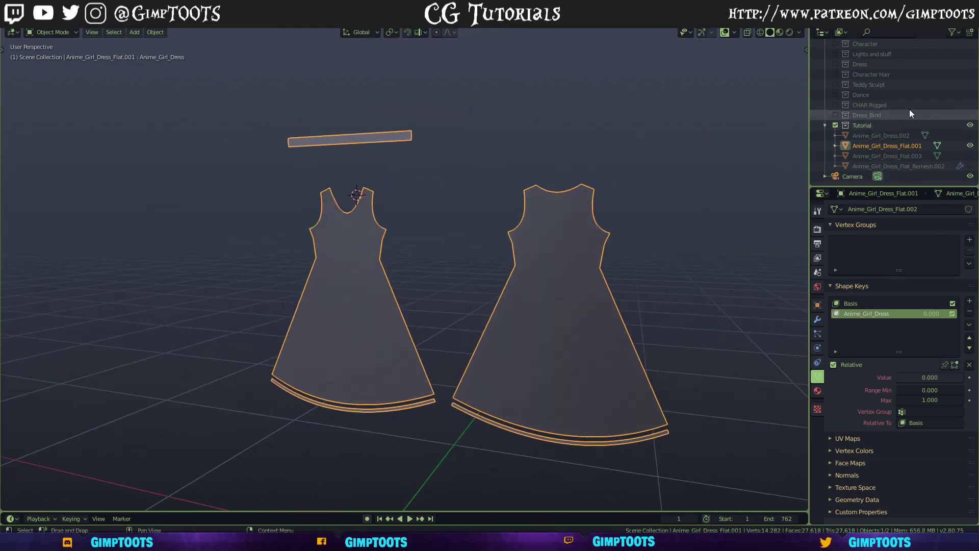
Step: Unhide Anime_Girl_Dress.002 alongside the flat patterns and display both meshes in wireframe
left_click(970, 136)
middle_click_drag(472, 189, 485, 214)
key("shift+z")
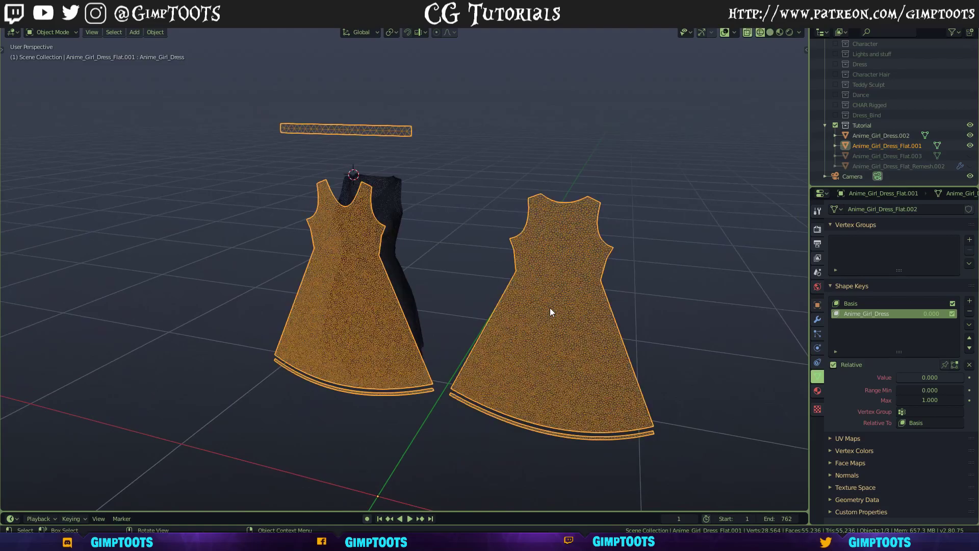
Step: Examine the flat pattern pieces against the draped dress in wireframe from the front and the side
mouse_move(538, 304)
middle_mouse_down()
mouse_move(564, 292)
mouse_move(500, 278)
mouse_move(588, 280)
mouse_move(495, 262)
mouse_move(481, 284)
mouse_move(529, 288)
mouse_move(461, 286)
mouse_move(520, 259)
mouse_move(437, 240)
mouse_move(472, 264)
mouse_move(473, 252)
mouse_move(430, 258)
middle_mouse_up()
scroll(520, 259, "down", 2)
scroll(502, 279, "up", 2)
scroll(456, 253, "up", 1)
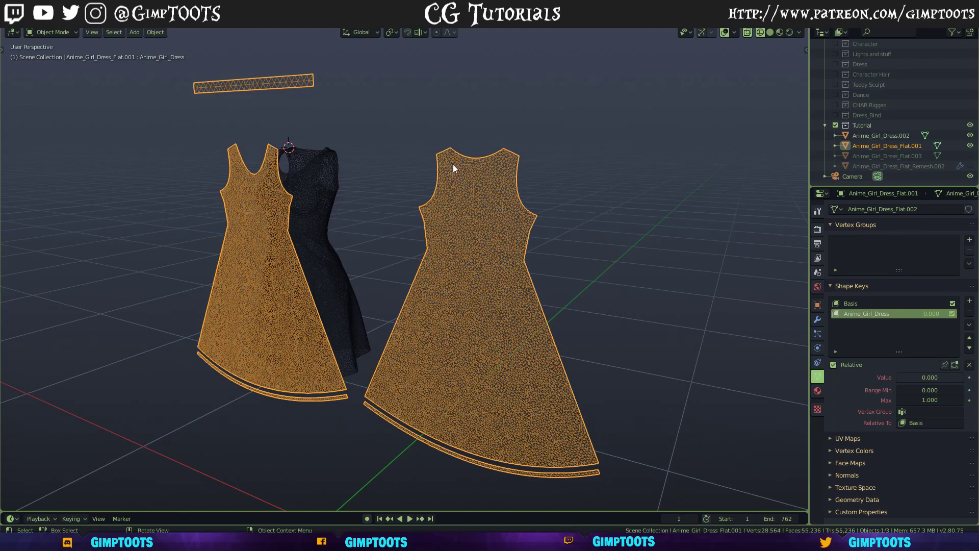
middle_click_drag(407, 204, 394, 233)
middle_click_drag(399, 311, 337, 266)
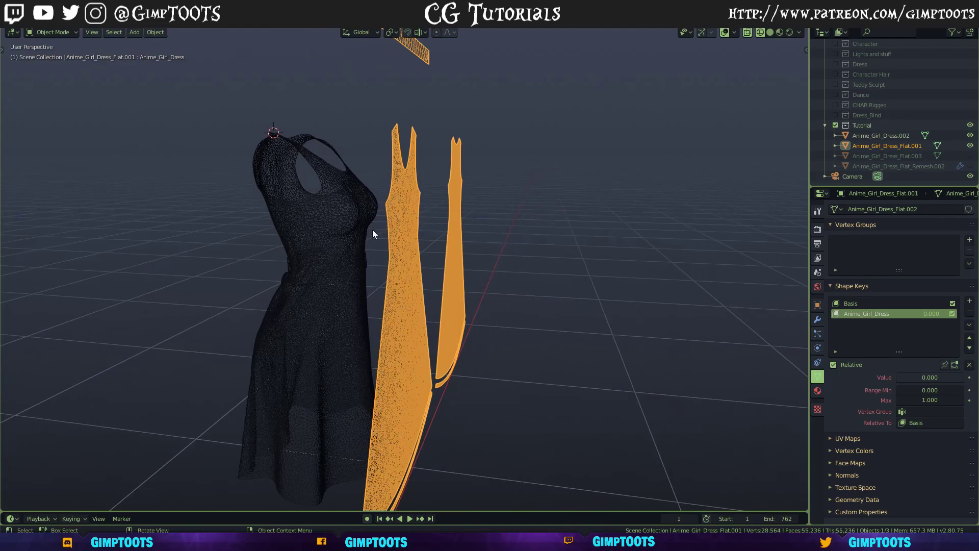
middle_click_drag(337, 235, 485, 341)
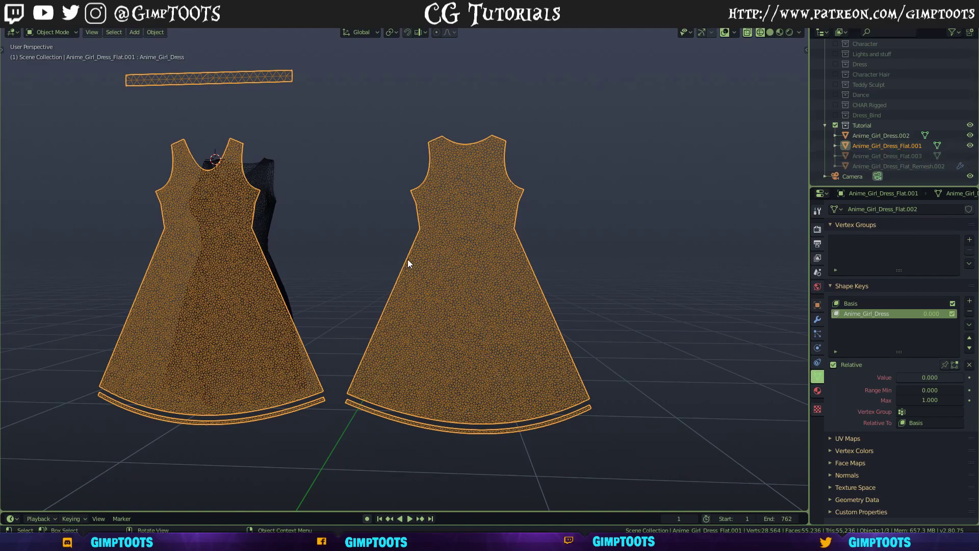
middle_click_drag(408, 259, 481, 249)
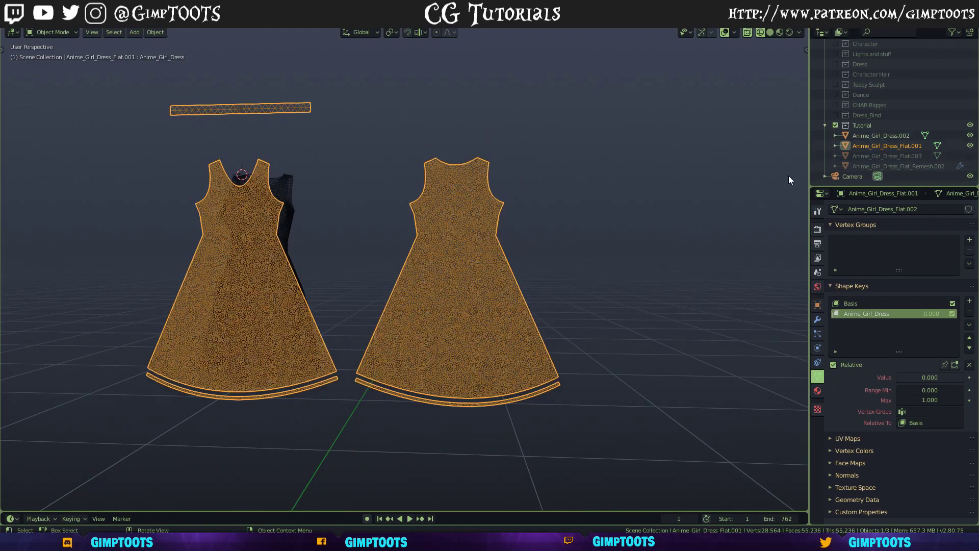
Step: Hide Anime_Girl_Dress_Flat.001, show Anime_Girl_Dress_Flat.003 in its place and select it
left_click(969, 145)
left_click(970, 155)
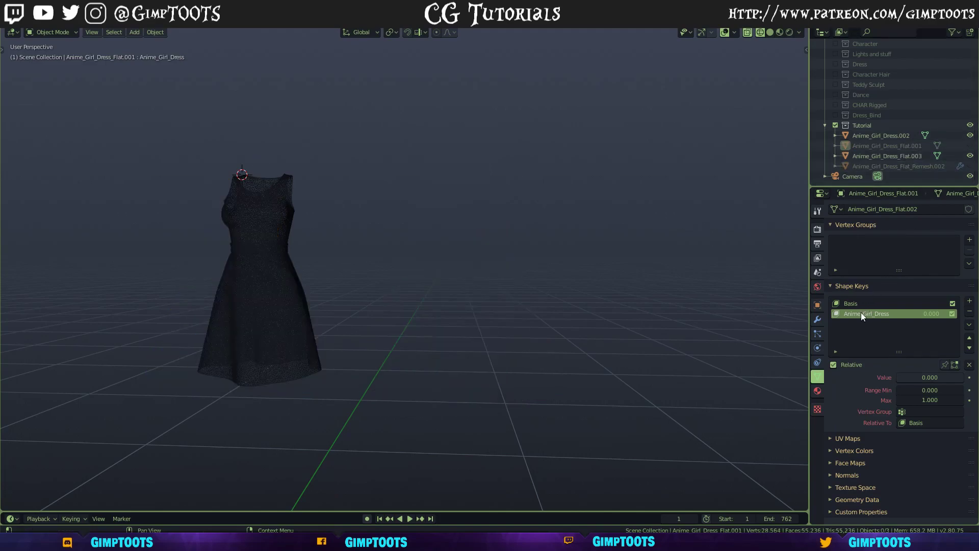
left_click(894, 155)
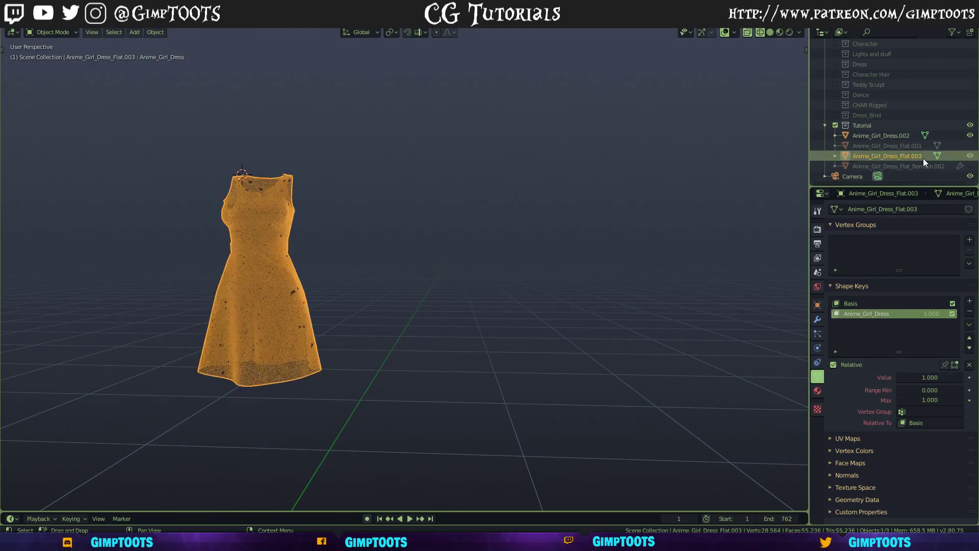
Step: Leave only Anime_Girl_Dress_Flat_Remesh.002 visible, select and frame it, and display it in solid shading
left_click(970, 156)
left_click(969, 166)
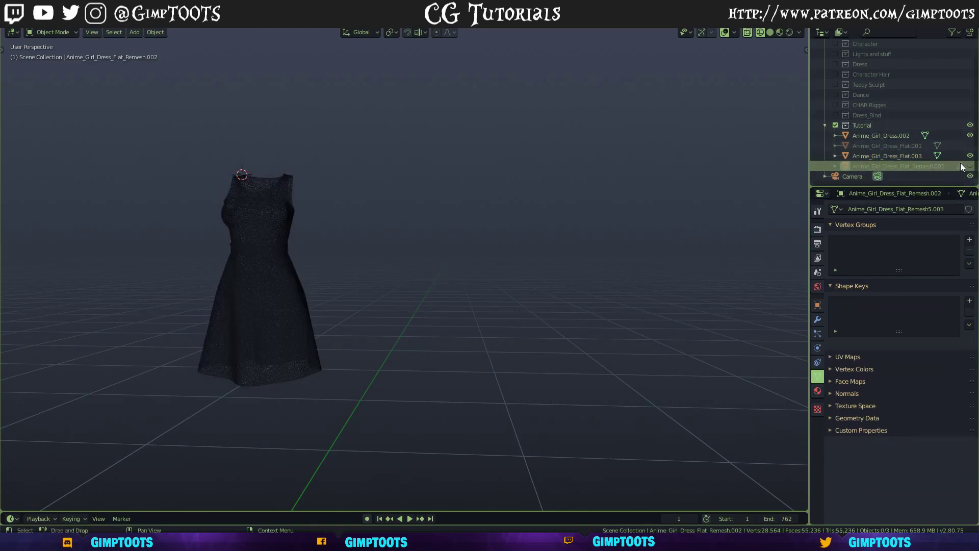
left_click(898, 166)
key("KP_Decimal")
middle_click_drag(447, 269, 431, 298)
key("shift+z")
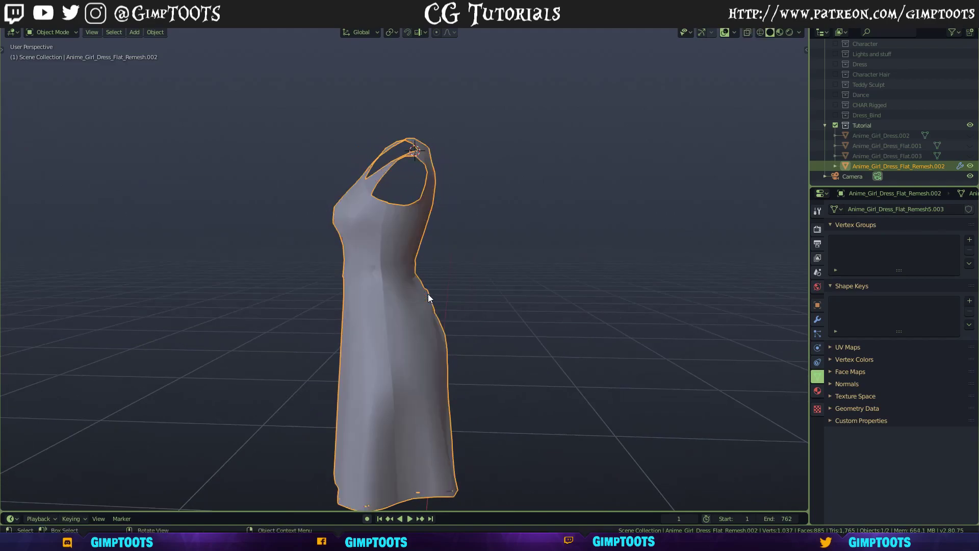
Step: Examine the draped shape of the remeshed dress in solid shading from the side and the front
mouse_move(368, 295)
middle_mouse_down()
mouse_move(501, 295)
mouse_move(298, 279)
middle_mouse_up()
key("z")
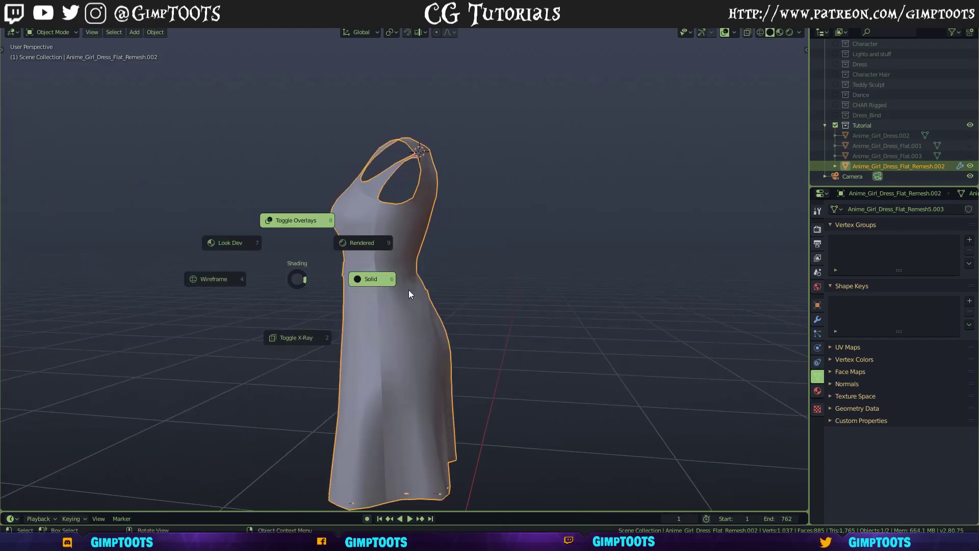
left_click(377, 281)
mouse_move(382, 284)
middle_mouse_down()
mouse_move(389, 288)
mouse_move(381, 273)
mouse_move(493, 291)
mouse_move(417, 242)
middle_mouse_up()
scroll(390, 289, "up", 5)
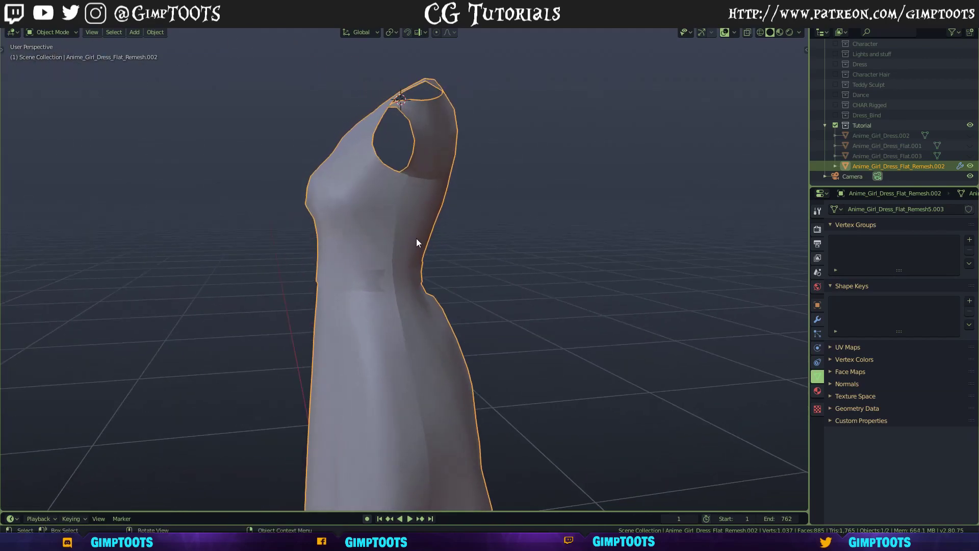
middle_click_drag(355, 234, 405, 243)
scroll(405, 243, "down", 2)
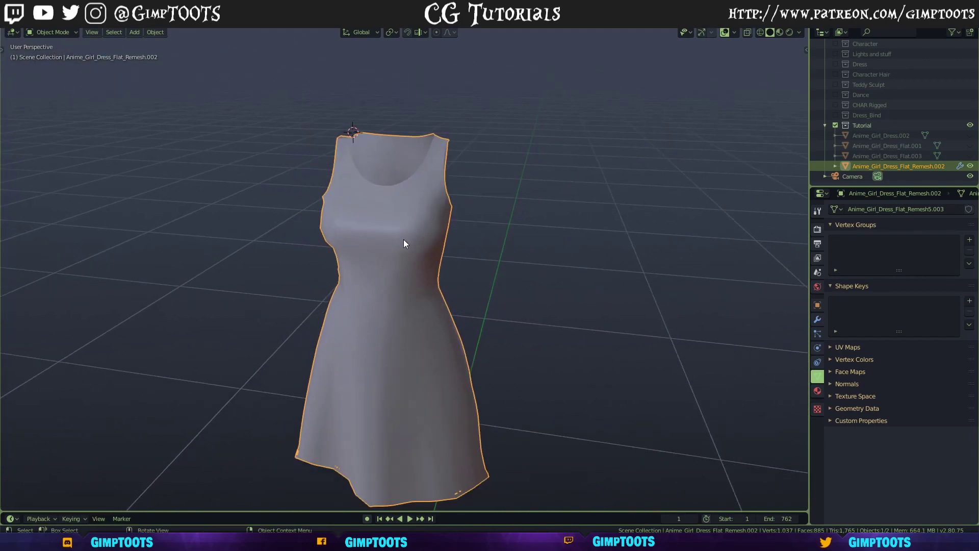
Step: Open the remeshed dress in Edit Mode and examine the quad topology of its flat pattern pieces
key("ctrl+Tab")
left_click(401, 183)
middle_click_drag(419, 276, 435, 304)
scroll(474, 308, "up", 3)
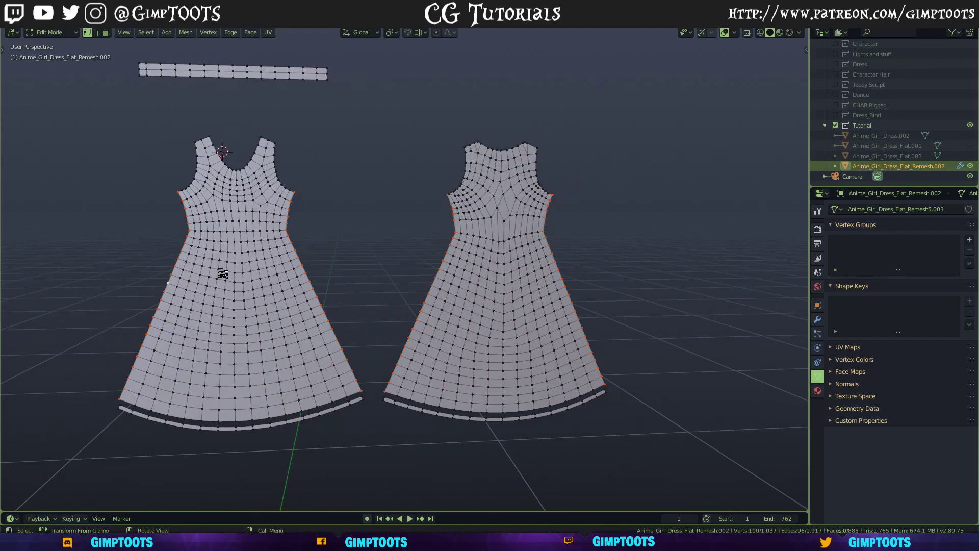
scroll(262, 311, "down", 1)
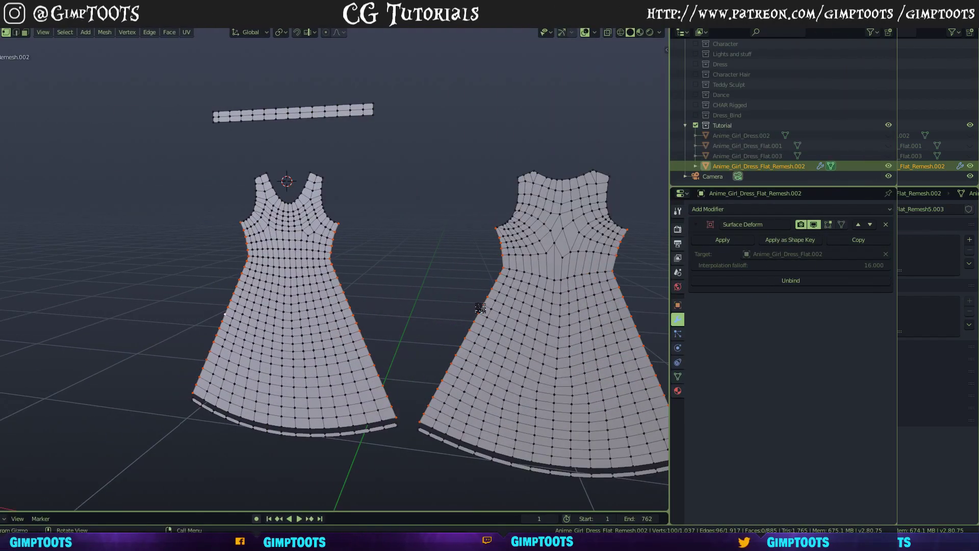
middle_click_drag(523, 267, 505, 279)
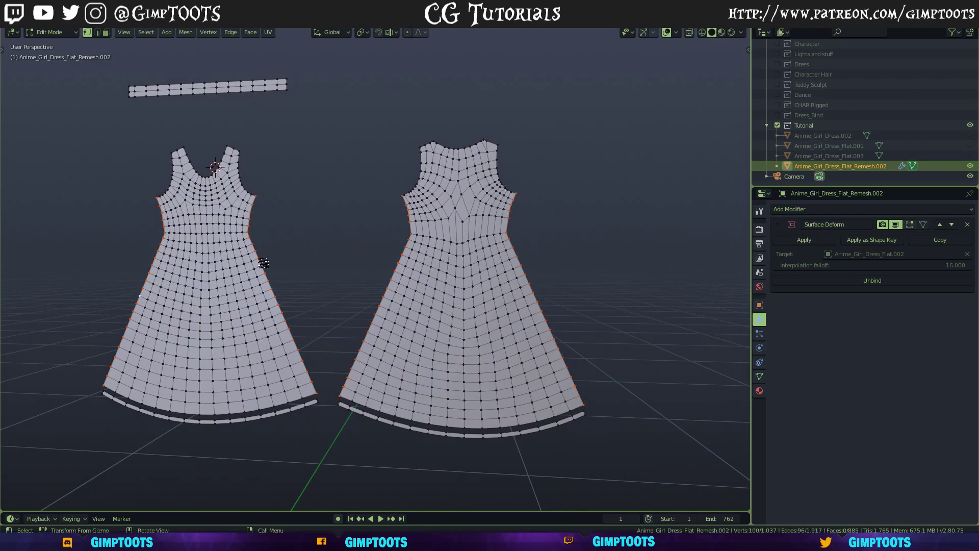
scroll(275, 266, "up", 1)
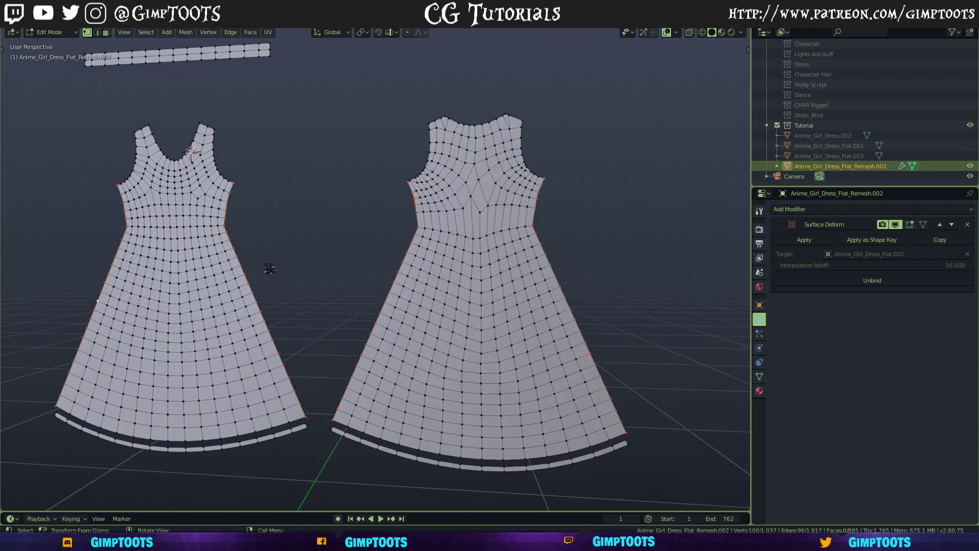
mouse_move(290, 227)
middle_mouse_down()
mouse_move(324, 232)
mouse_move(296, 229)
middle_mouse_up()
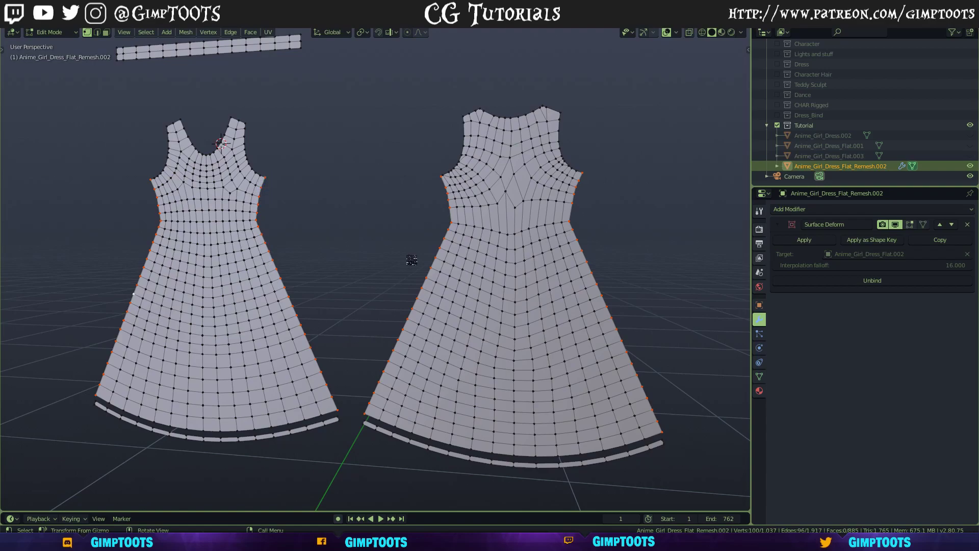
key("Home")
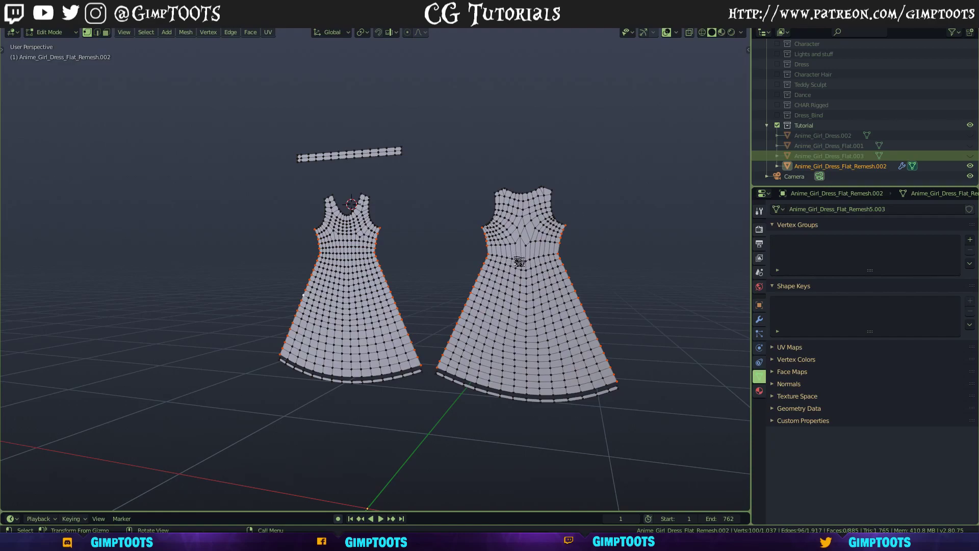
Step: Show Anime_Girl_Dress.002 and Anime_Girl_Dress_Flat.003, hide the remeshed dress, and select the flat dress in Object Mode
left_click(969, 135)
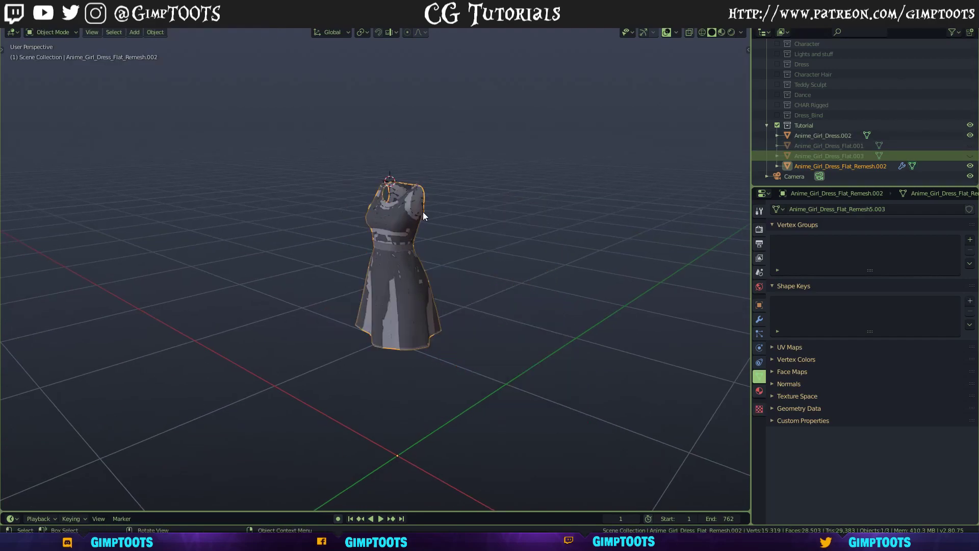
left_click(970, 167)
left_click(970, 156)
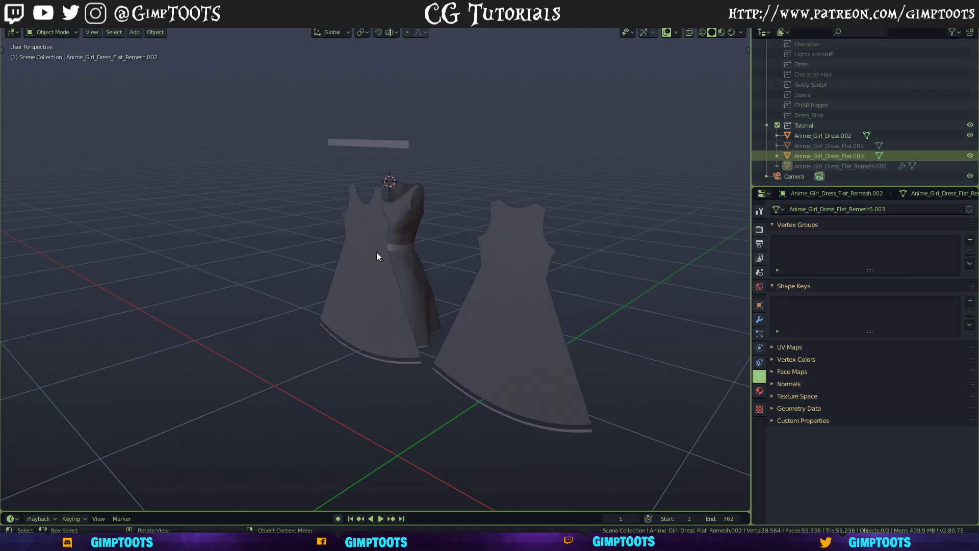
middle_click_drag(379, 250, 425, 252)
left_click(555, 251)
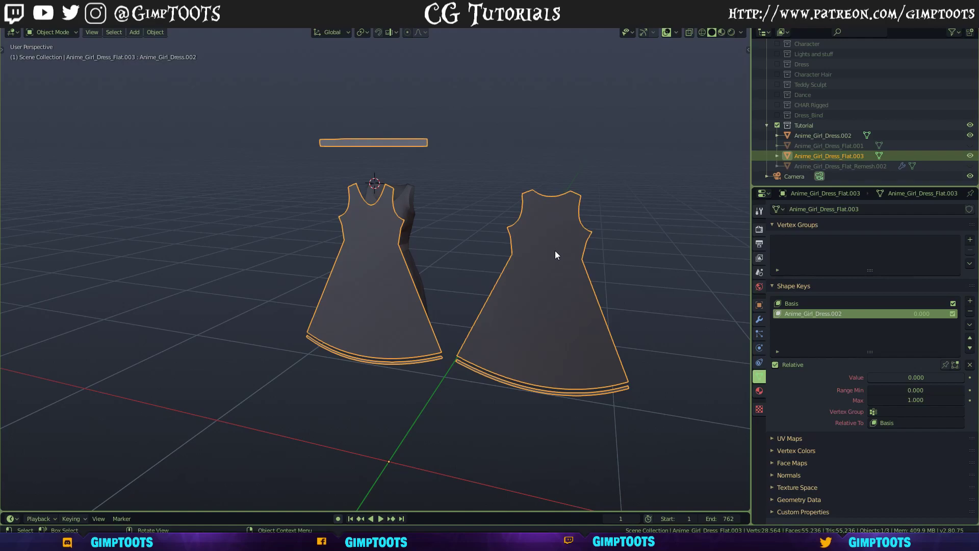
Step: Preview the Anime_Girl_Dress.002 shape key on the flat dress and leave its value at 0.000
middle_click_drag(531, 240, 477, 266)
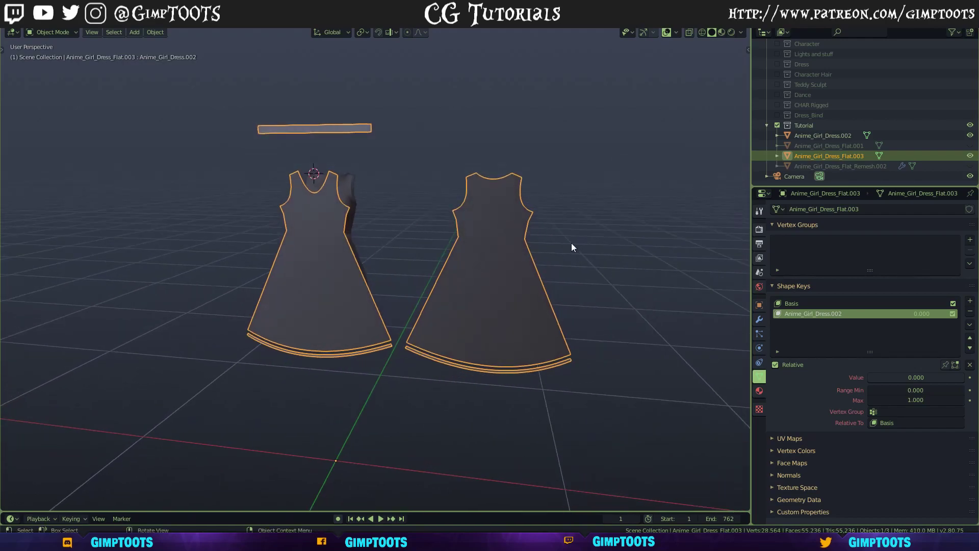
mouse_move(909, 378)
left_mouse_down()
mouse_move(959, 378)
mouse_move(906, 377)
left_mouse_up()
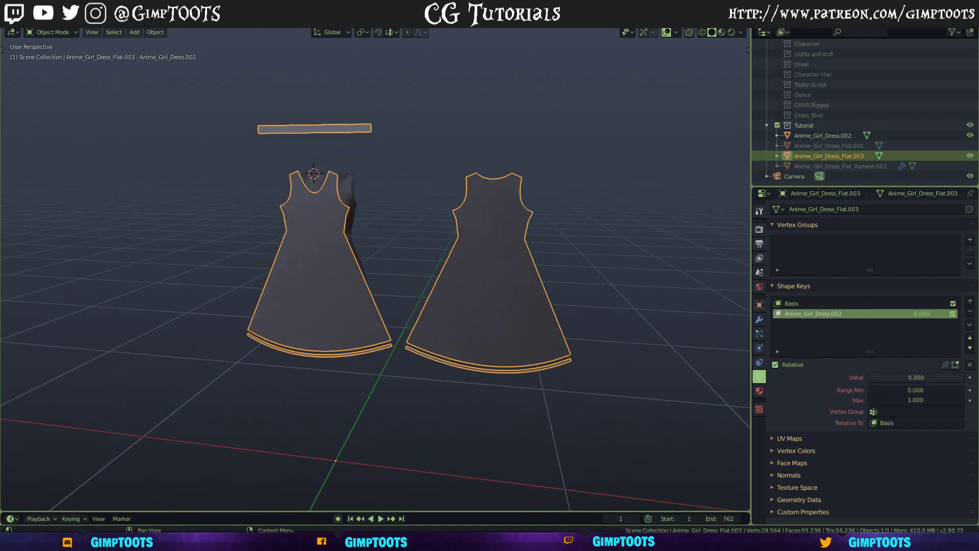
middle_click_drag(488, 278, 438, 270)
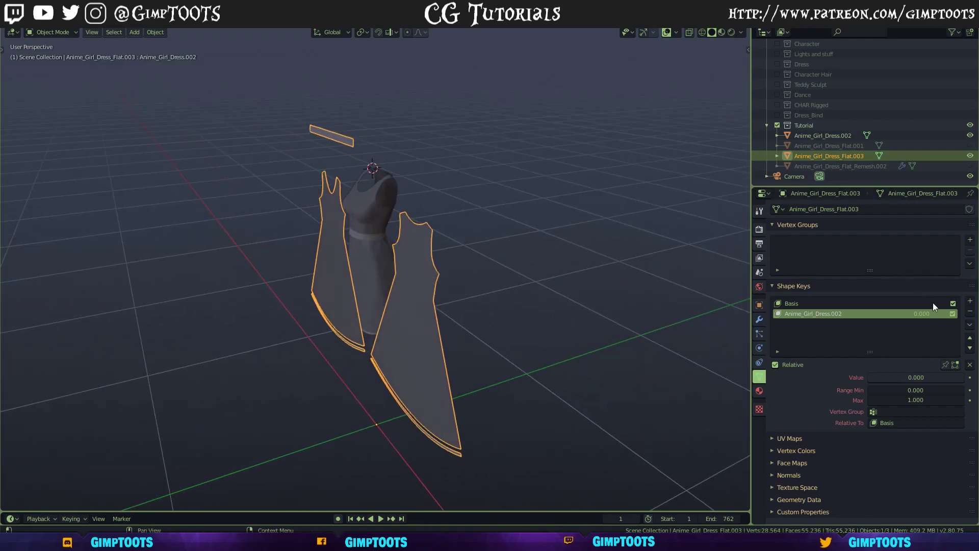
Step: Remove both the Anime_Girl_Dress.002 and Basis shape keys from the flat dress
left_click(970, 311)
left_click(970, 311)
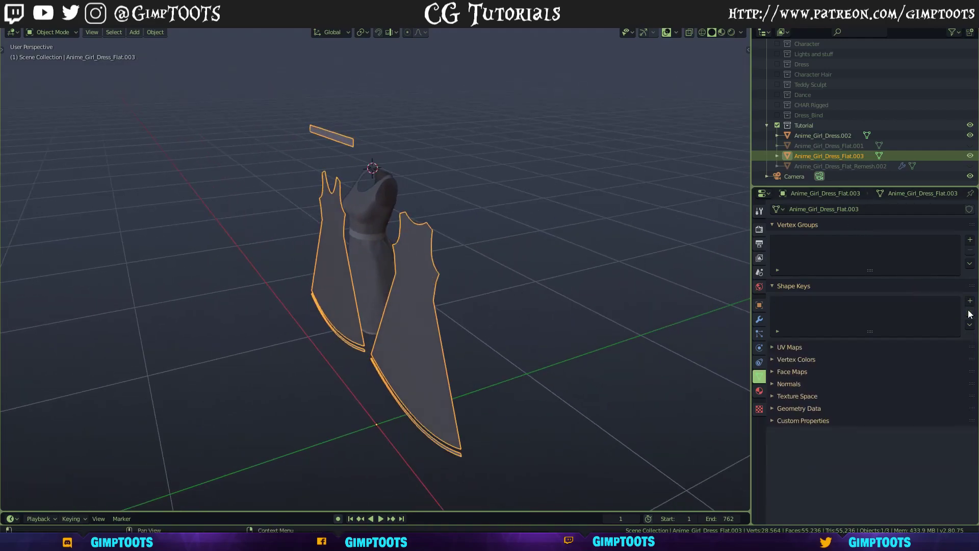
middle_click_drag(325, 247, 371, 269)
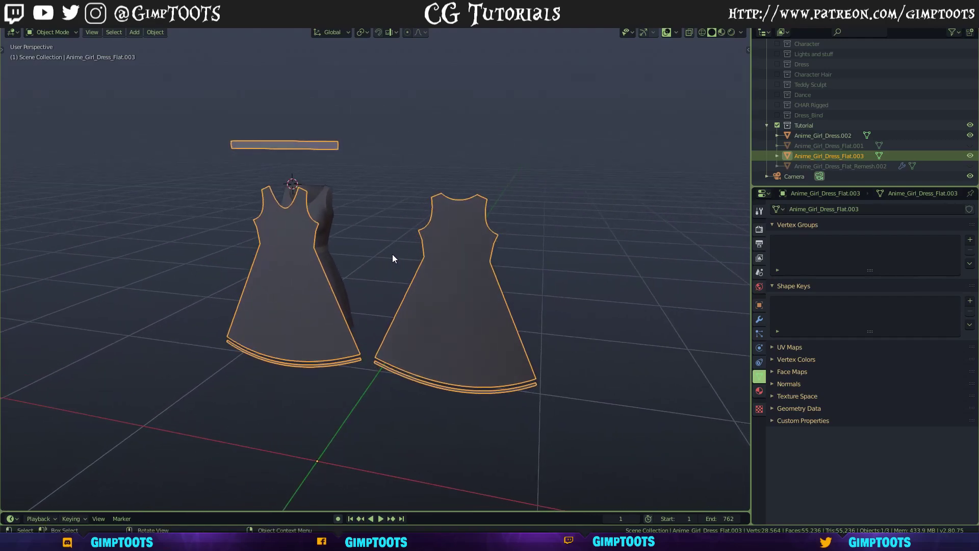
middle_click_drag(440, 247, 370, 213)
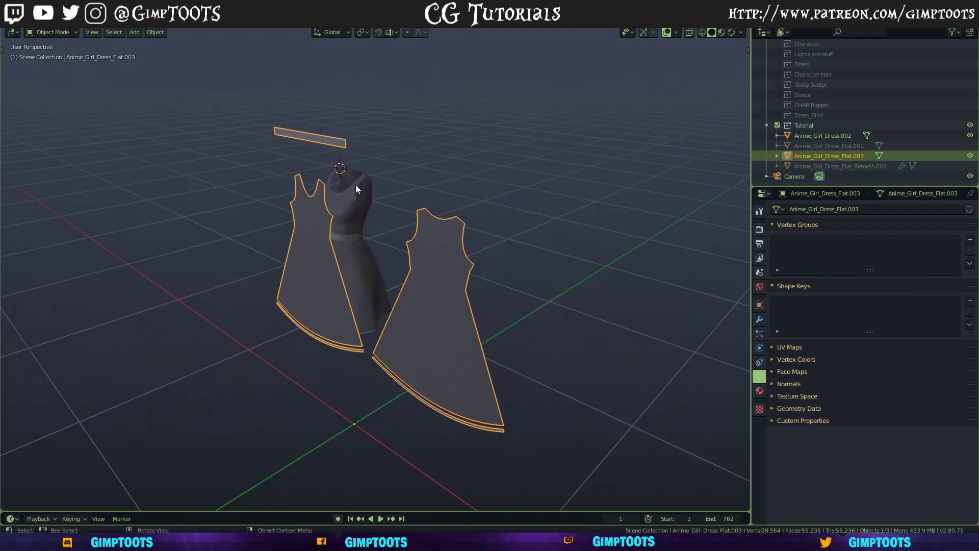
Step: Check the draped dress's shape keys, then select the flat dress and add a Basis shape key to it
left_click(354, 204)
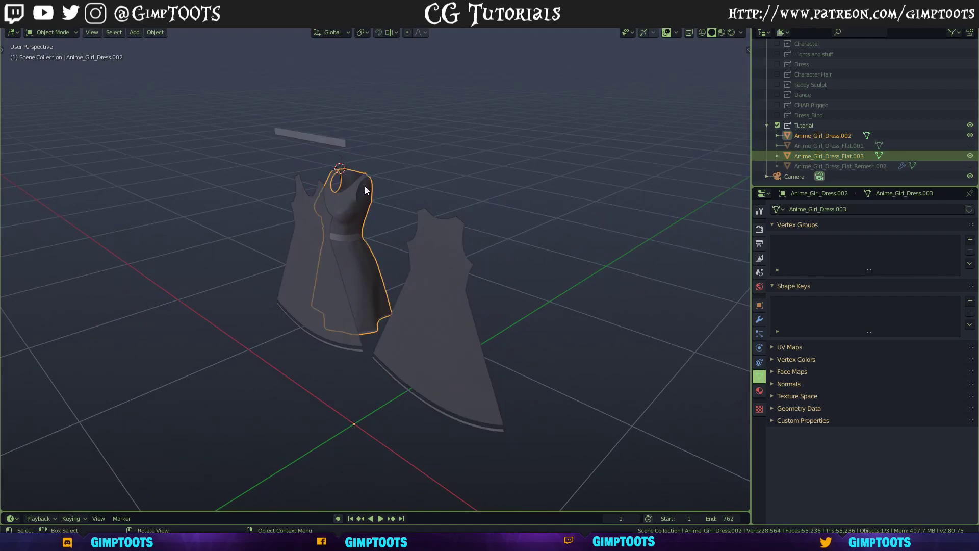
middle_click_drag(402, 193, 473, 224)
left_click(488, 225)
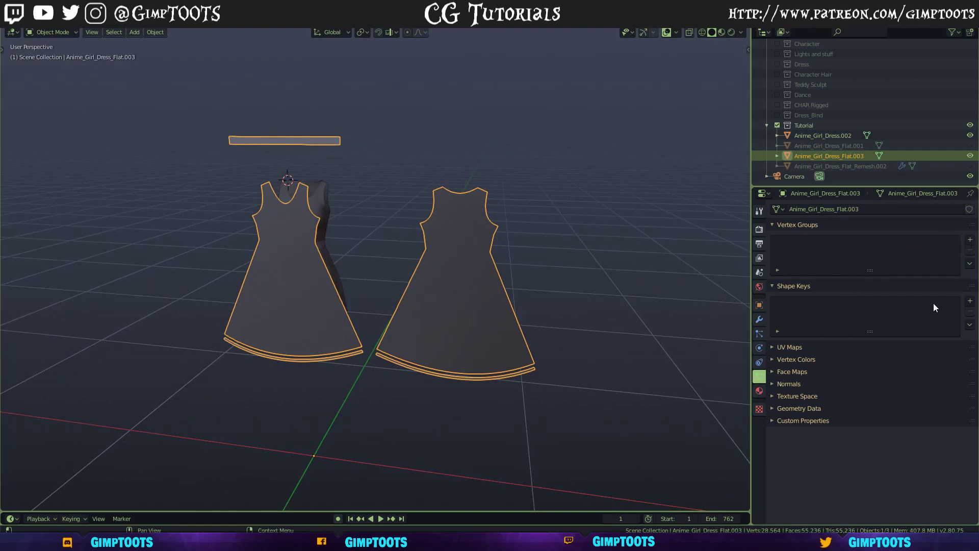
left_click(970, 301)
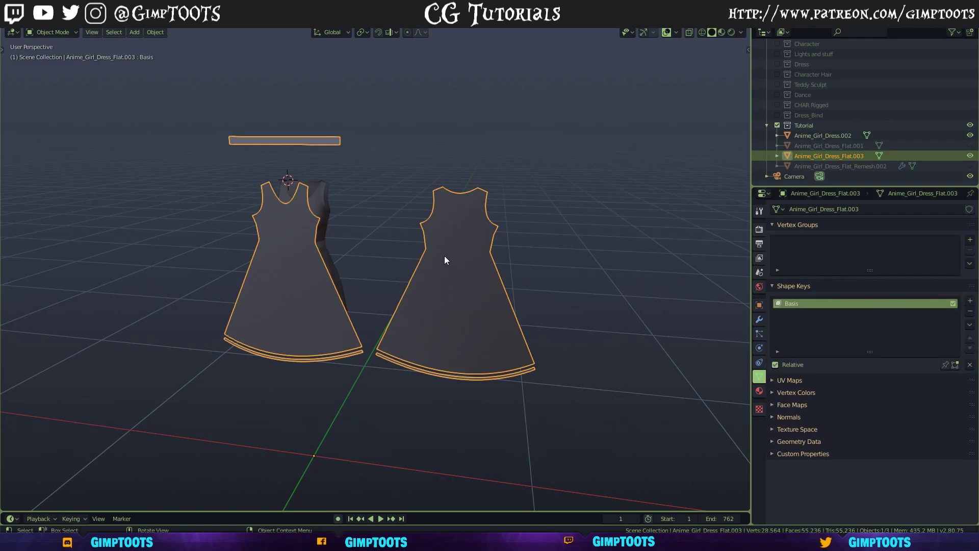
middle_click_drag(457, 253, 380, 222)
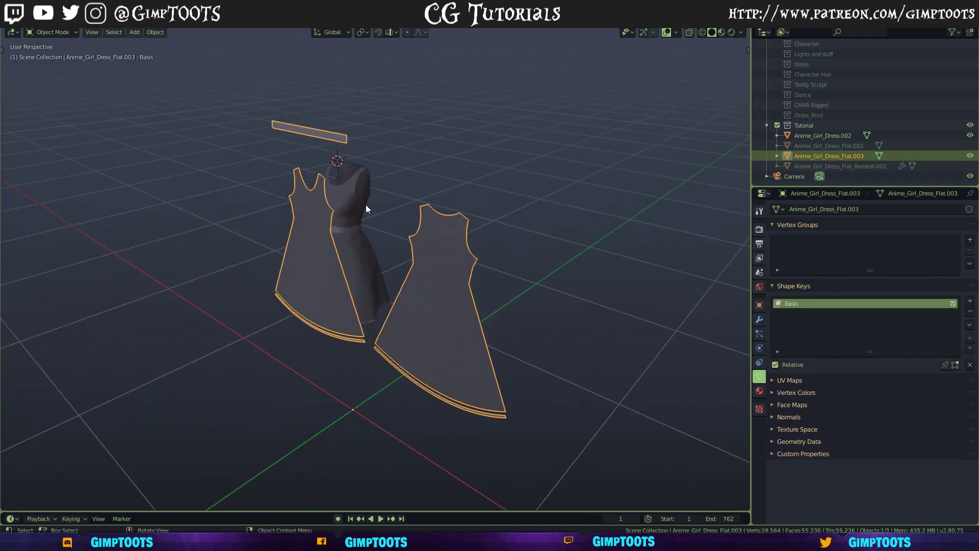
Step: Join the draped Anime_Girl_Dress.002 to the flat dress as a shape key, then select only the flat dress
left_click(357, 180)
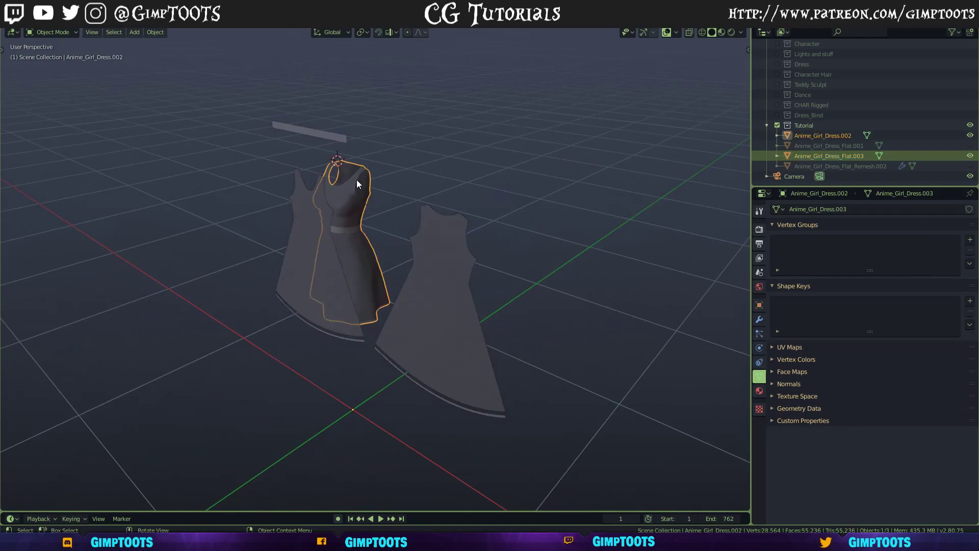
left_click(443, 255, "shift")
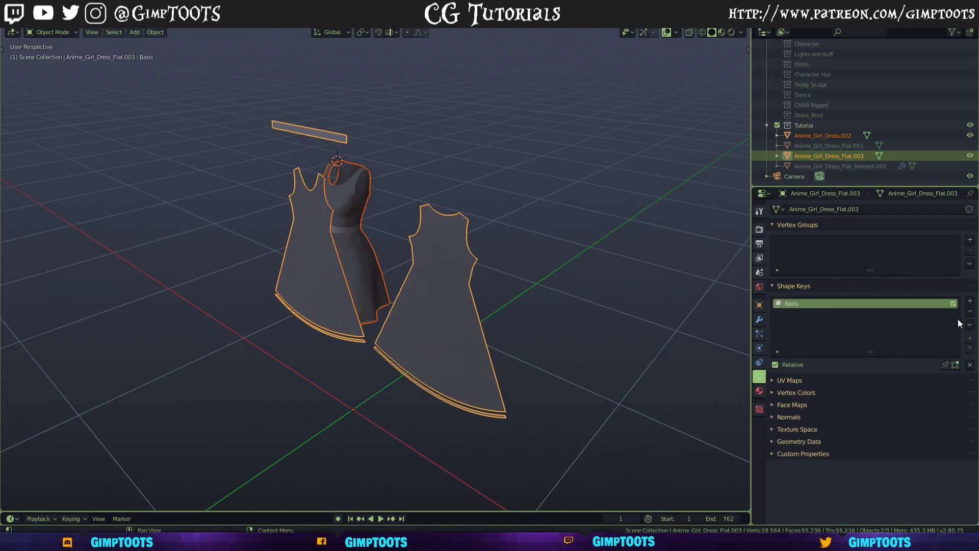
left_click(969, 325)
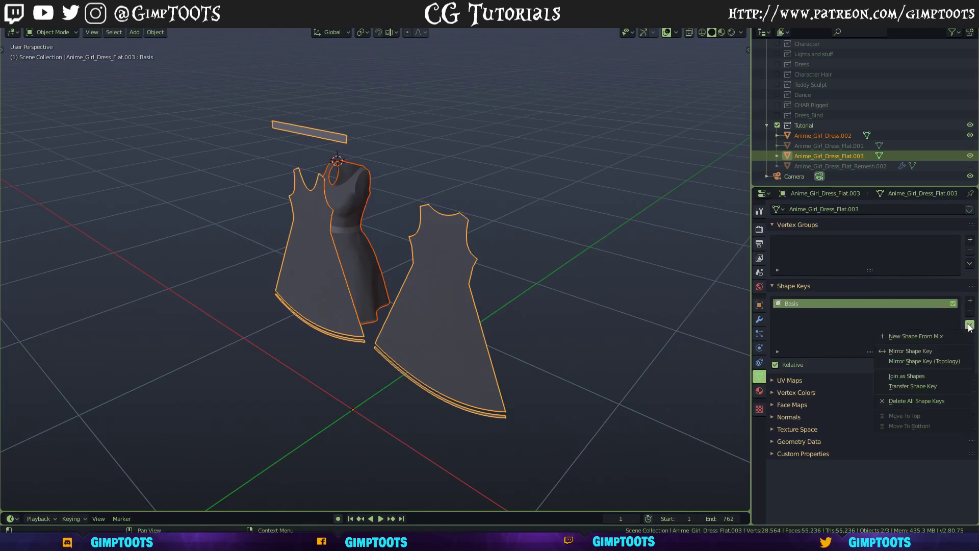
left_click(902, 378)
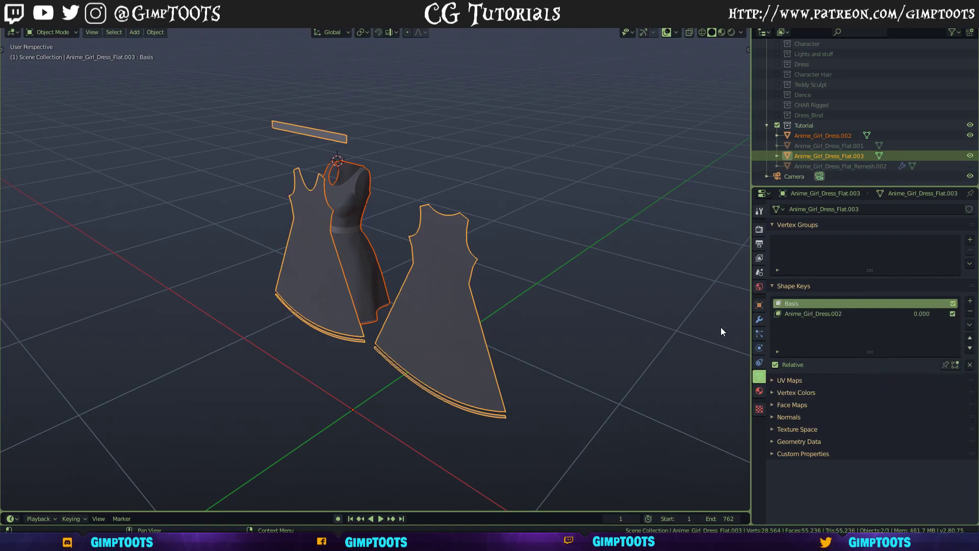
left_click(454, 273)
middle_click_drag(513, 240, 469, 232)
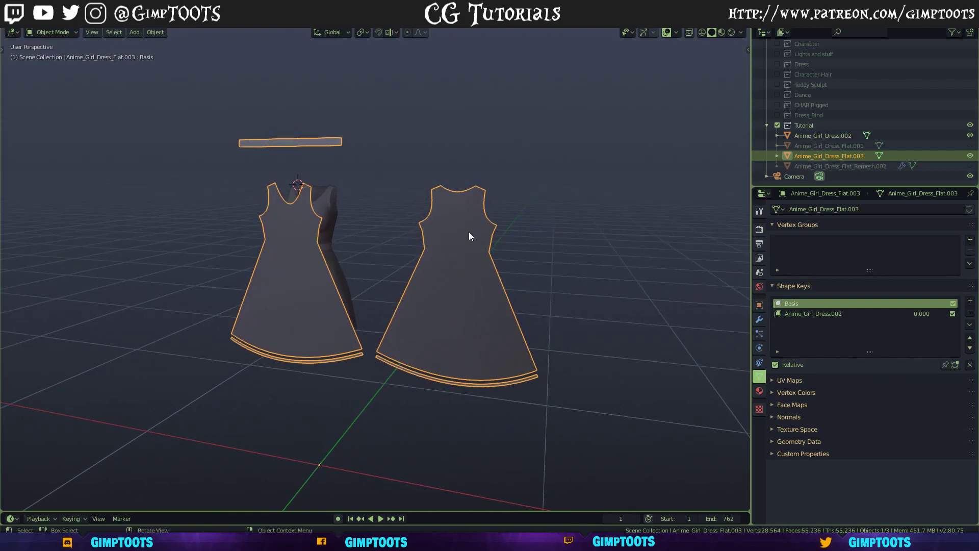
Step: Set the flat dress's Anime_Girl_Dress.002 shape key value to 1.000 and hide the separate draped Anime_Girl_Dress.002 object
left_click(845, 312)
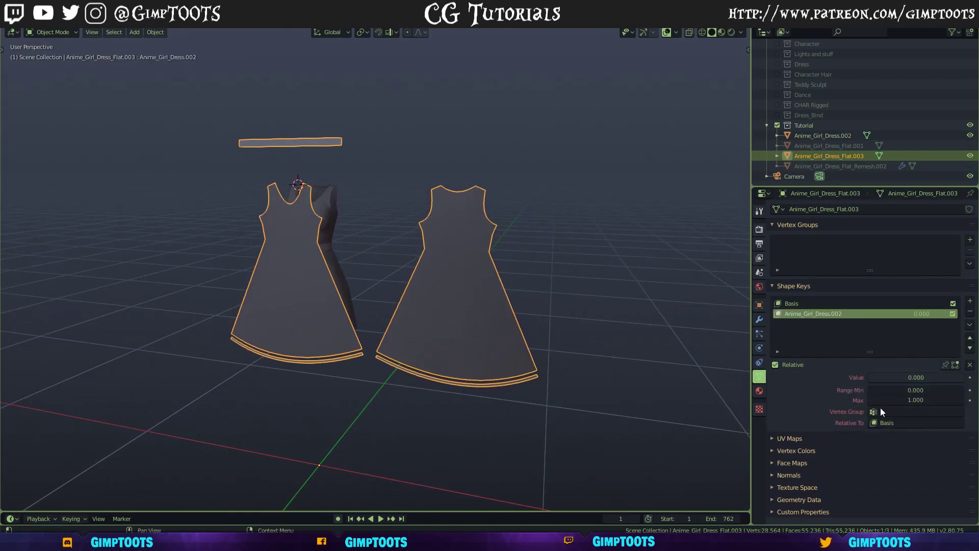
left_click_drag(883, 381, 963, 381)
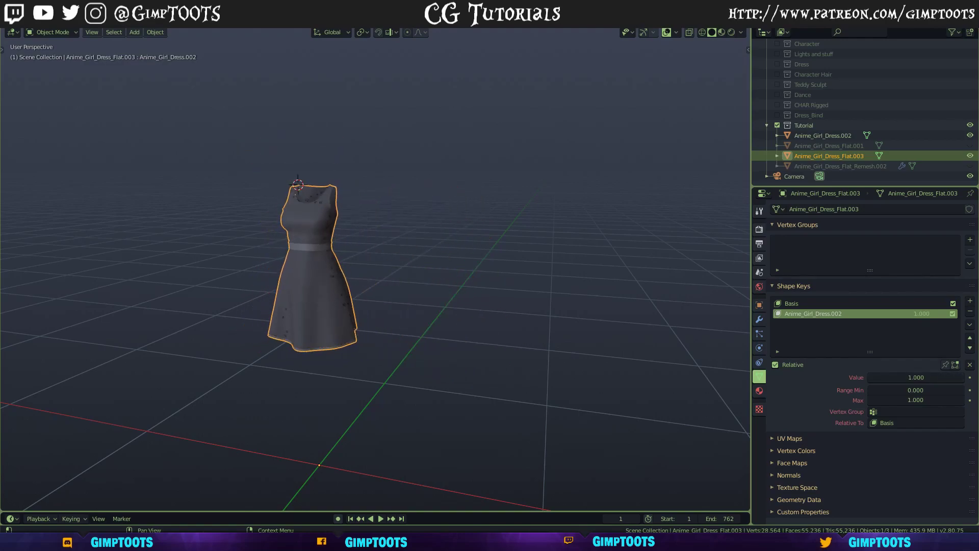
left_click(970, 135)
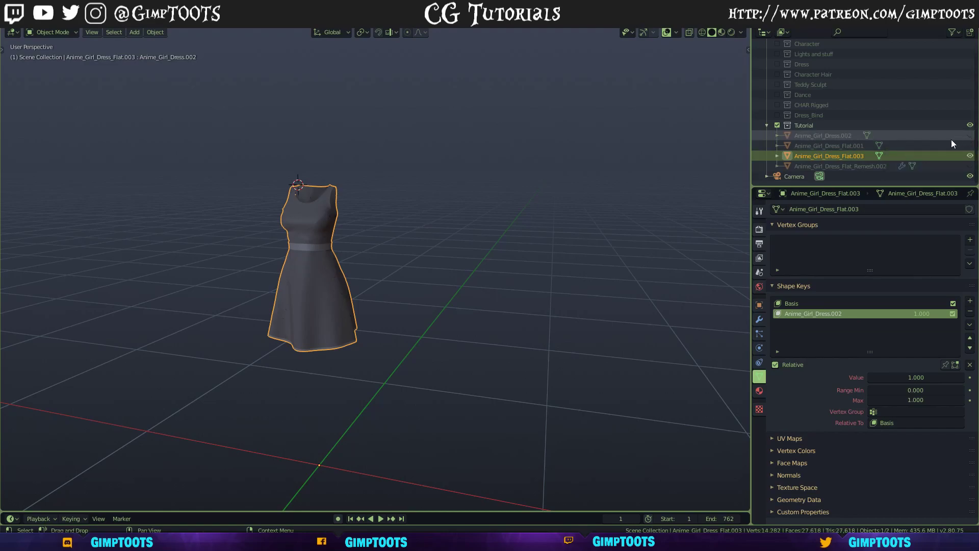
middle_click_drag(307, 233, 328, 235)
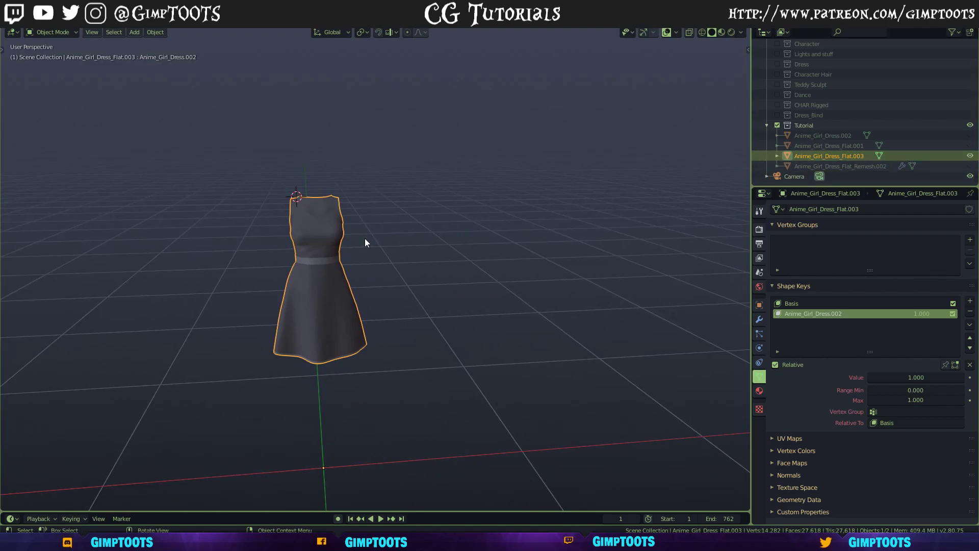
mouse_move(345, 256)
middle_mouse_down()
mouse_move(326, 257)
mouse_move(357, 252)
middle_mouse_up()
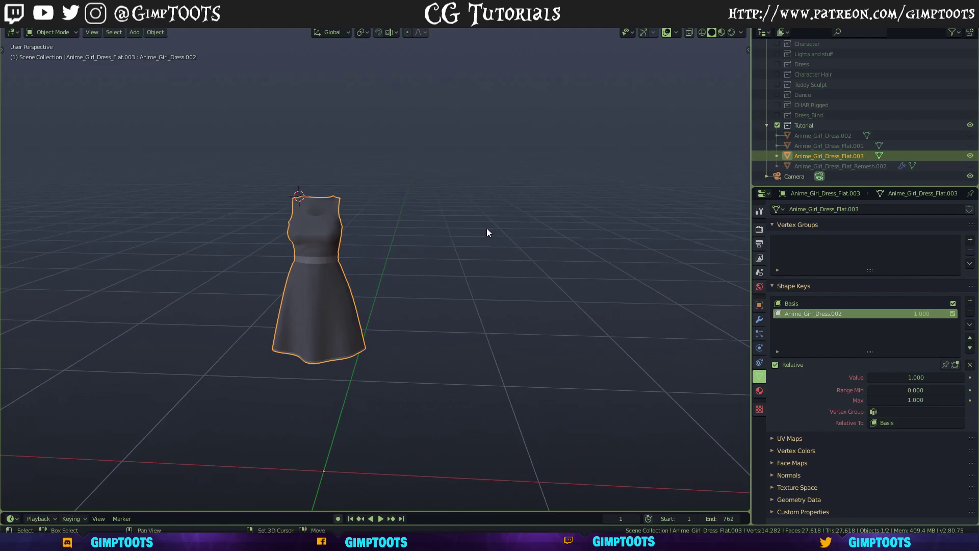
Step: Unhide and select Anime_Girl_Dress_Flat_Remesh.002, and unbind its existing Surface Deform modifier
left_click(969, 166)
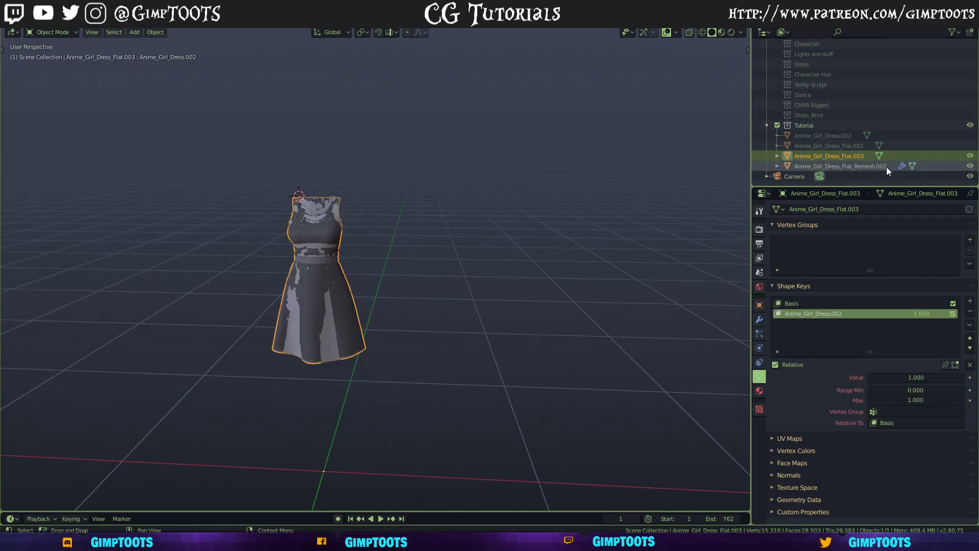
left_click(886, 167)
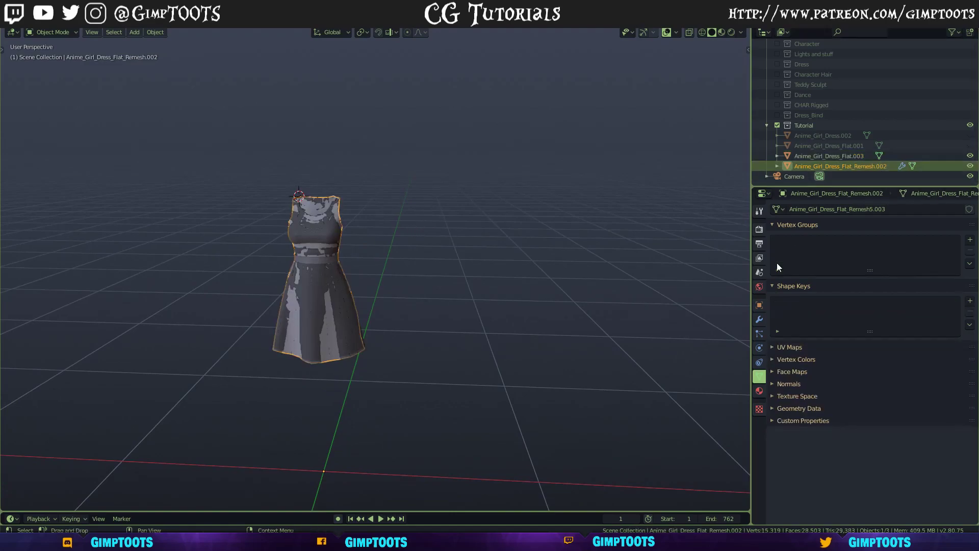
left_click(760, 320)
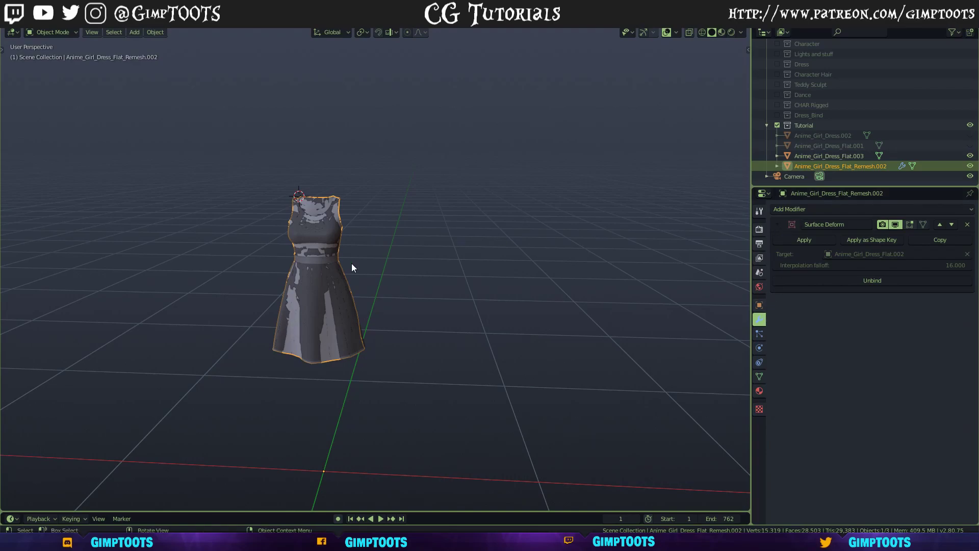
middle_click_drag(363, 270, 312, 272)
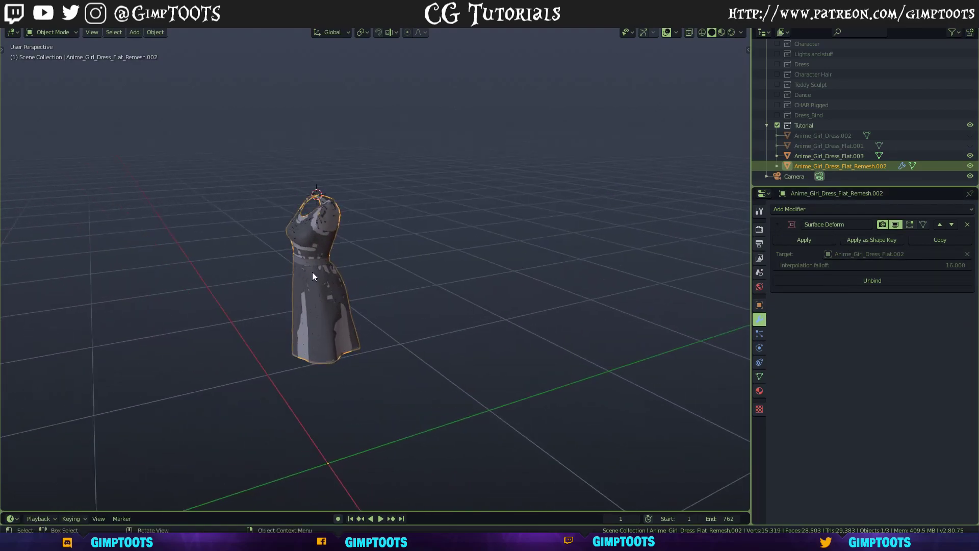
left_click(861, 280)
middle_click_drag(336, 294, 459, 263)
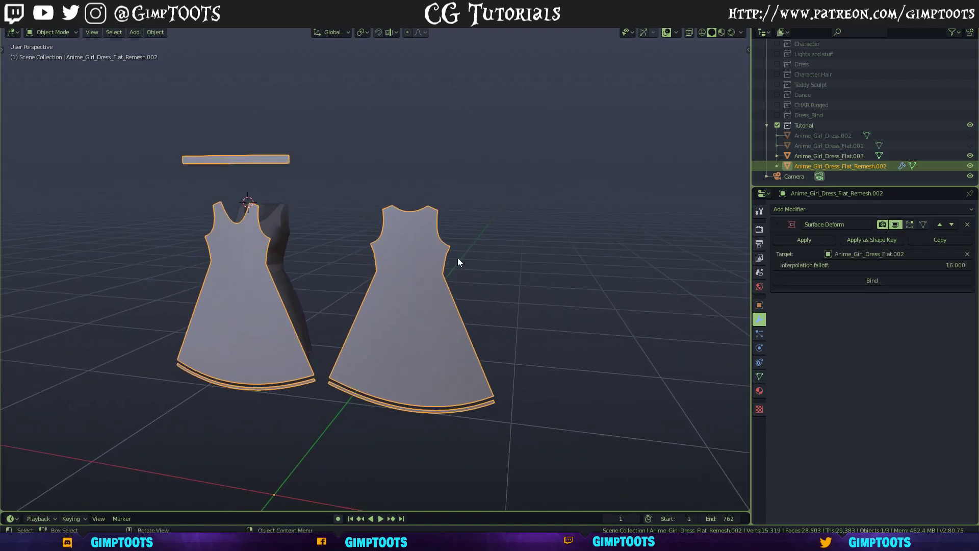
Step: Remove the Surface Deform modifier from the remeshed dress and check the mesh in wireframe
left_click(968, 225)
mouse_move(351, 312)
middle_mouse_down()
mouse_move(374, 282)
mouse_move(288, 293)
mouse_move(330, 282)
mouse_move(449, 333)
mouse_move(397, 315)
mouse_move(427, 307)
mouse_move(389, 311)
middle_mouse_up()
key("shift+z")
key("shift+z")
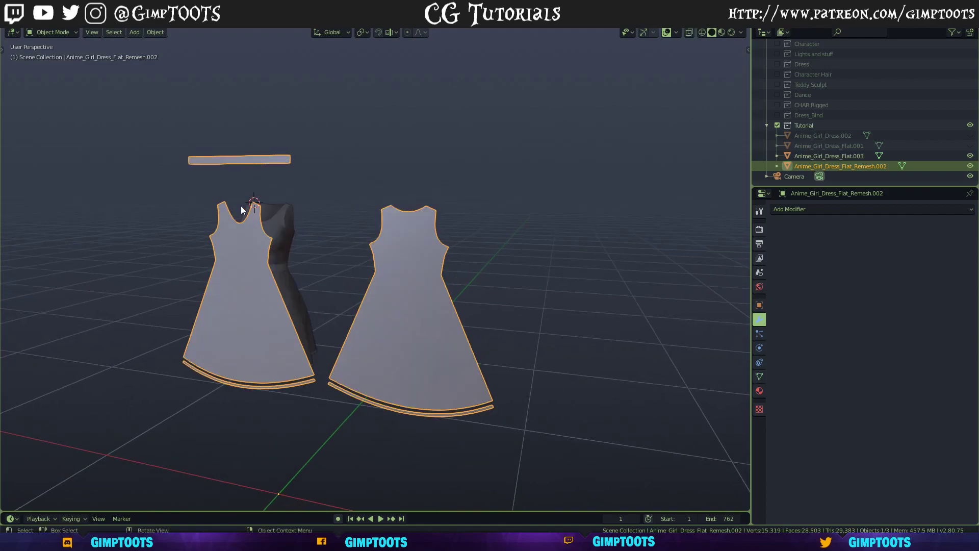
Step: Add a Surface Deform modifier to the remeshed dress with Anime_Girl_Dress_Flat.003 as target and an interpolation falloff of 16
left_click(837, 210)
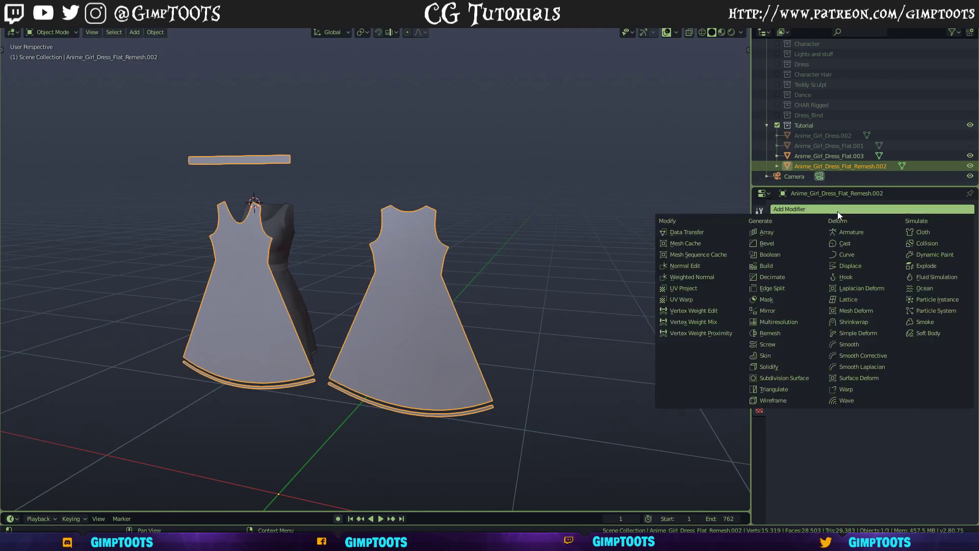
left_click(852, 377)
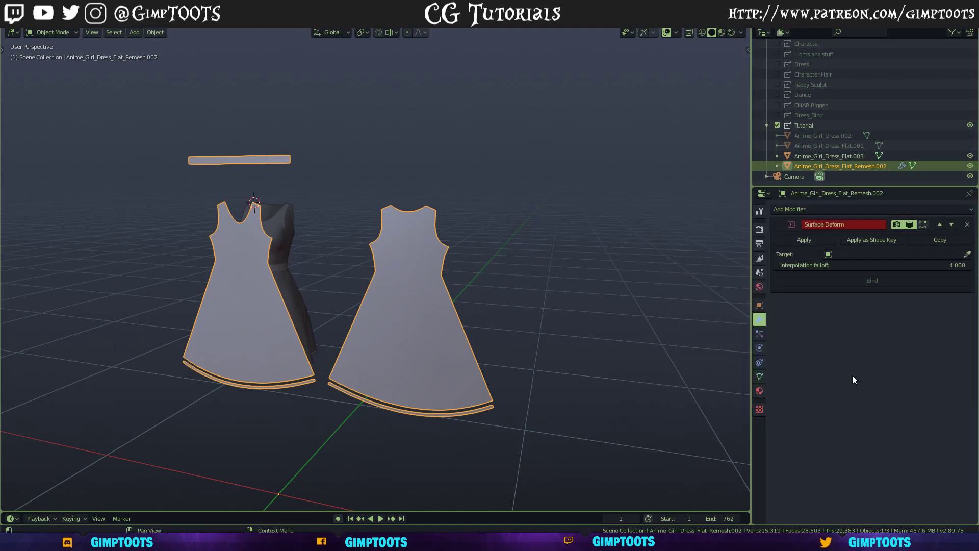
left_click(966, 252)
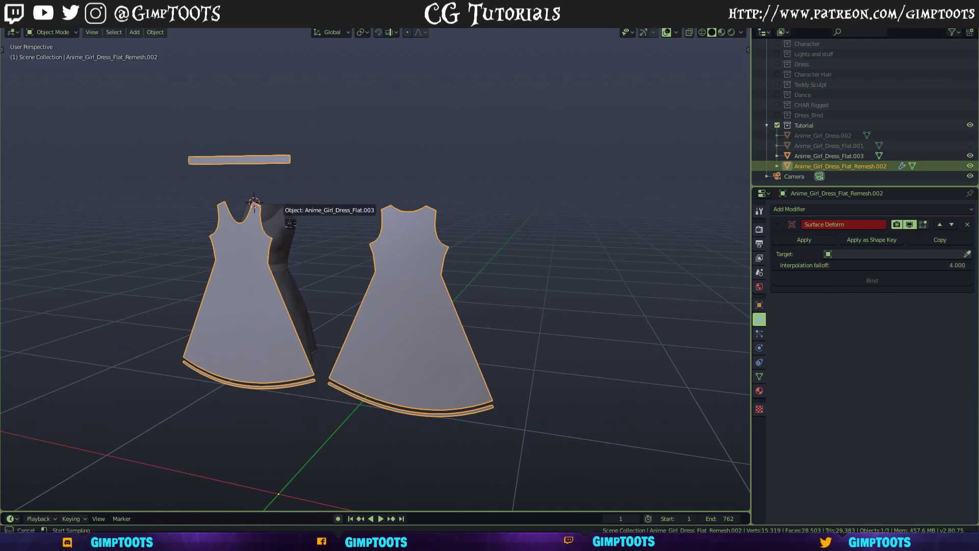
left_click(287, 226)
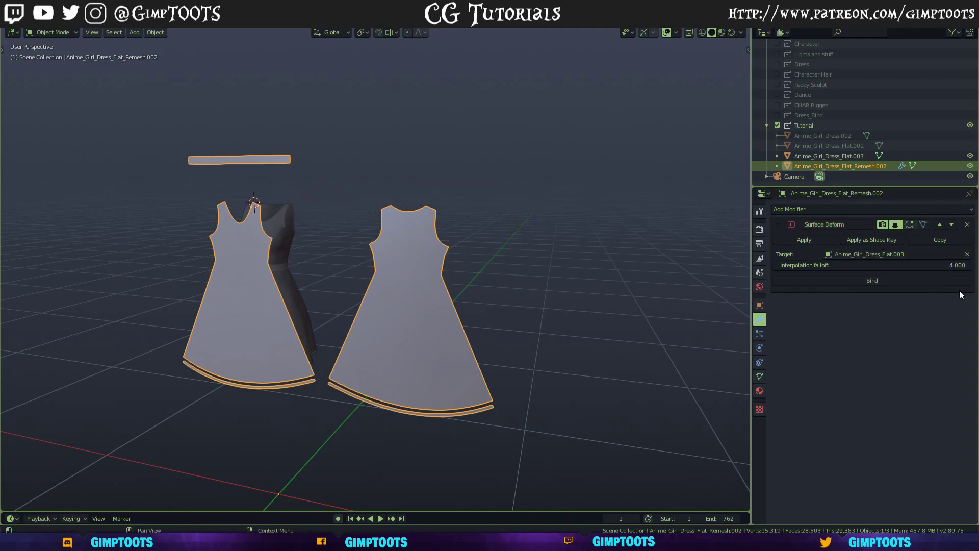
left_click_drag(805, 264, 896, 265)
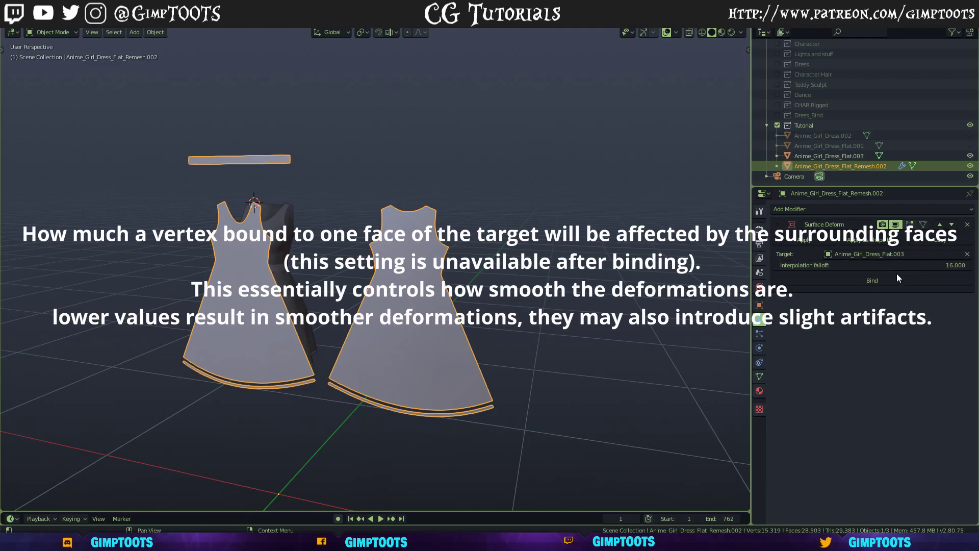
Step: Try to bind the remeshed dress to its Surface Deform target, then select the target dress and inspect the deformation
left_click(870, 280)
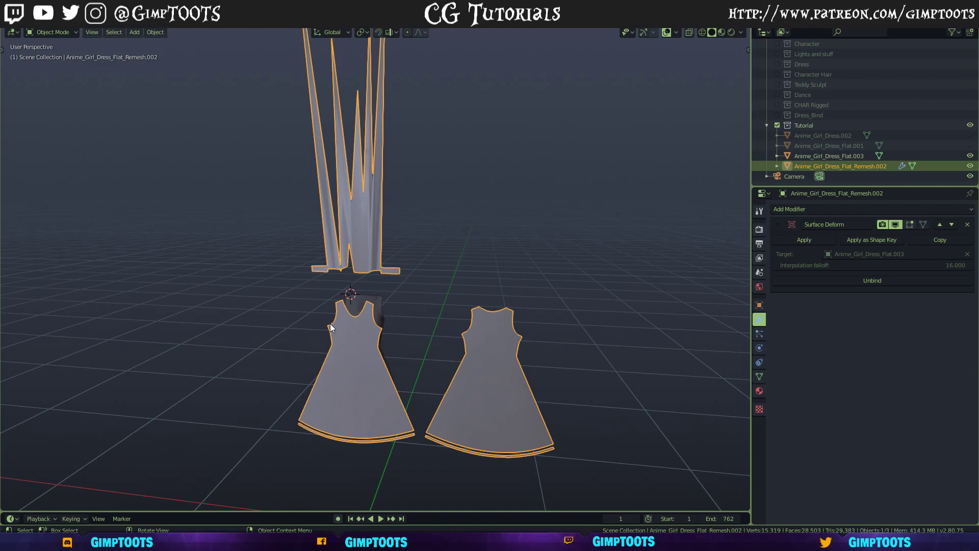
middle_click_drag(472, 289, 419, 294)
left_click(419, 291)
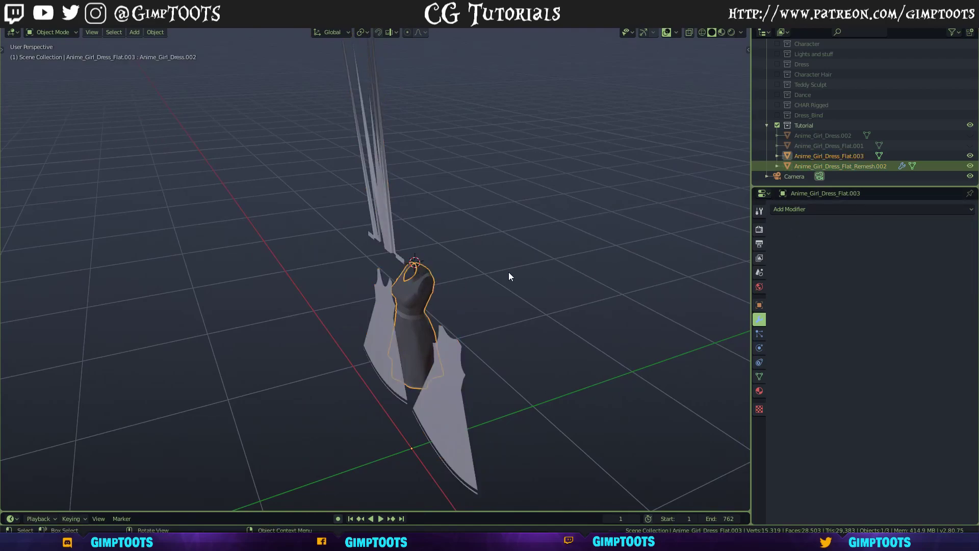
middle_click_drag(420, 299, 472, 270)
scroll(449, 281, "up", 4)
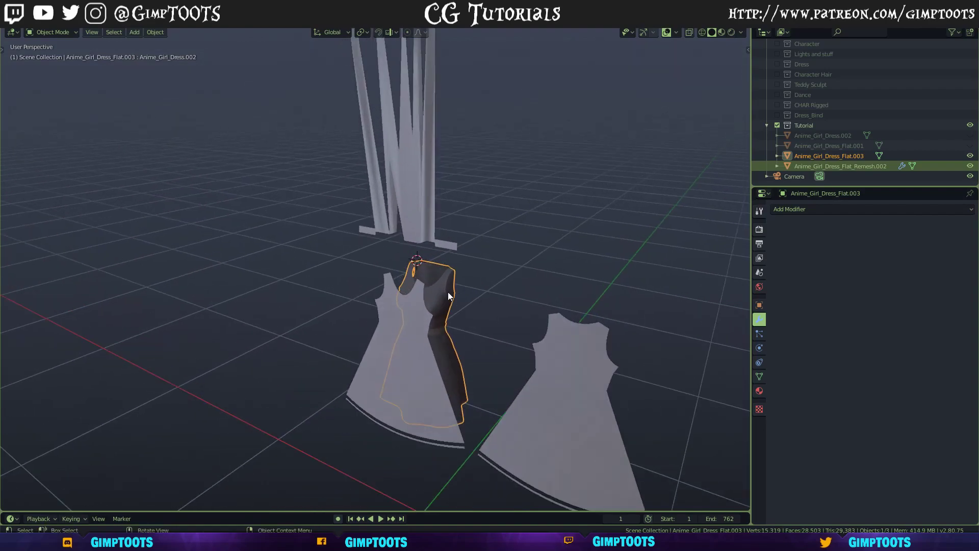
middle_click_drag(436, 299, 452, 238)
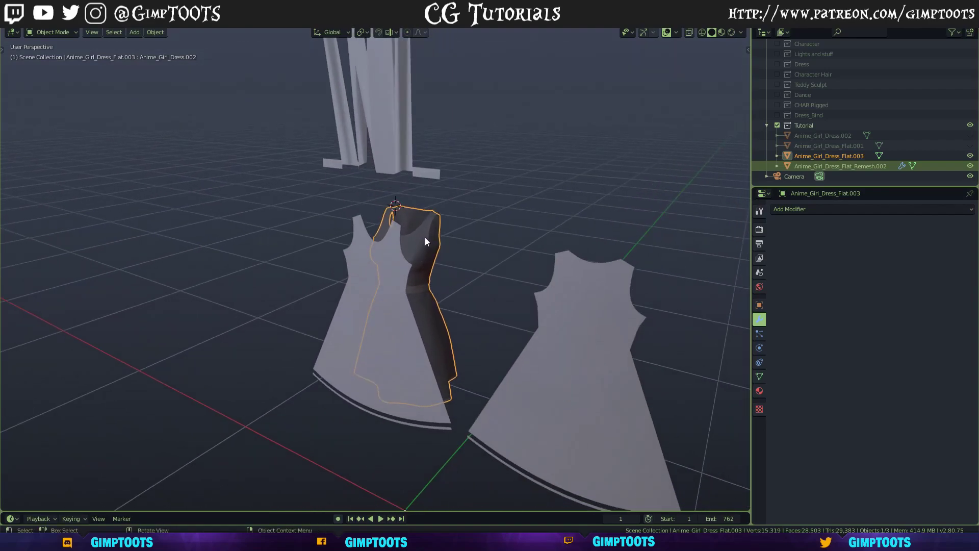
scroll(437, 237, "down", 5)
mouse_move(428, 244)
middle_mouse_down()
mouse_move(475, 240)
mouse_move(454, 258)
mouse_move(435, 256)
middle_mouse_up()
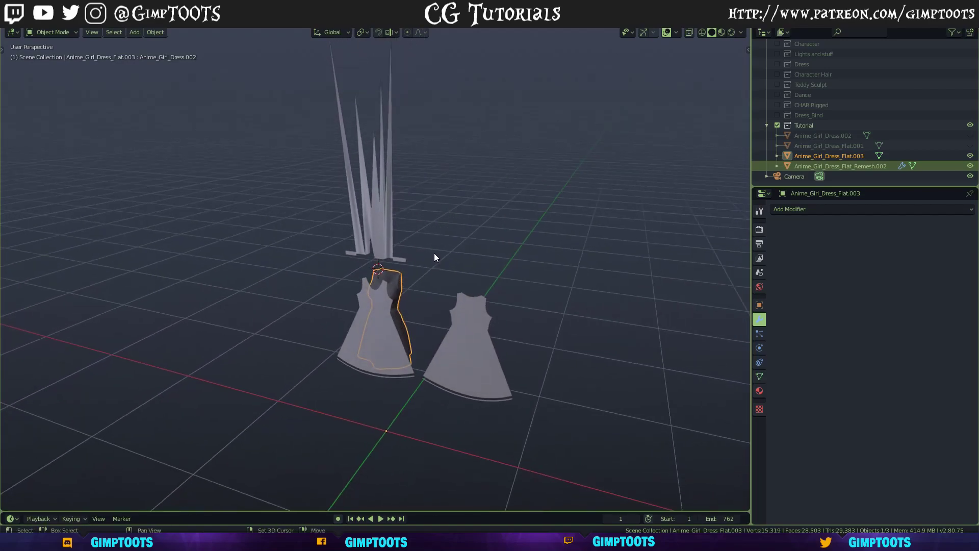
Step: Undo the target dress selection, the Surface Deform binding and the modifier's target assignment
key("ctrl+z")
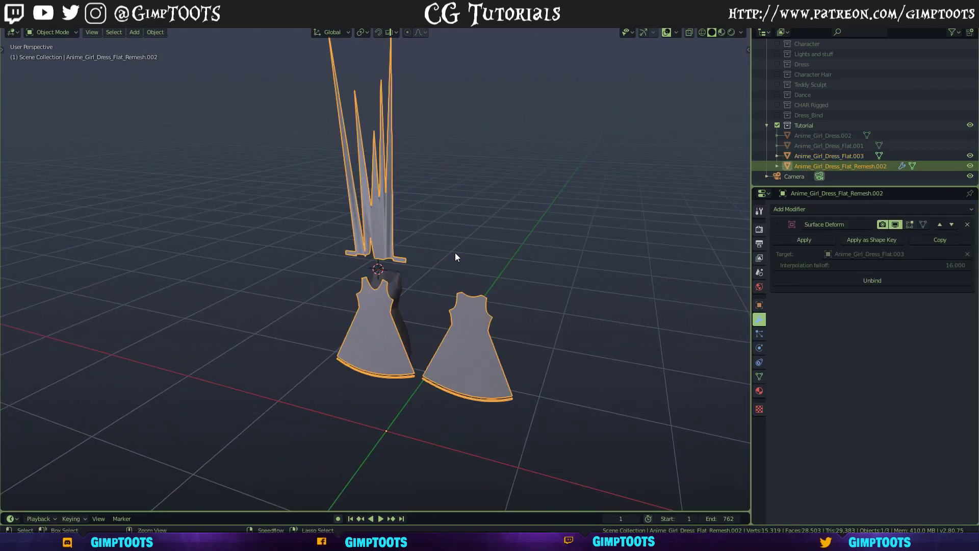
key("ctrl+z")
key("ctrl+z")
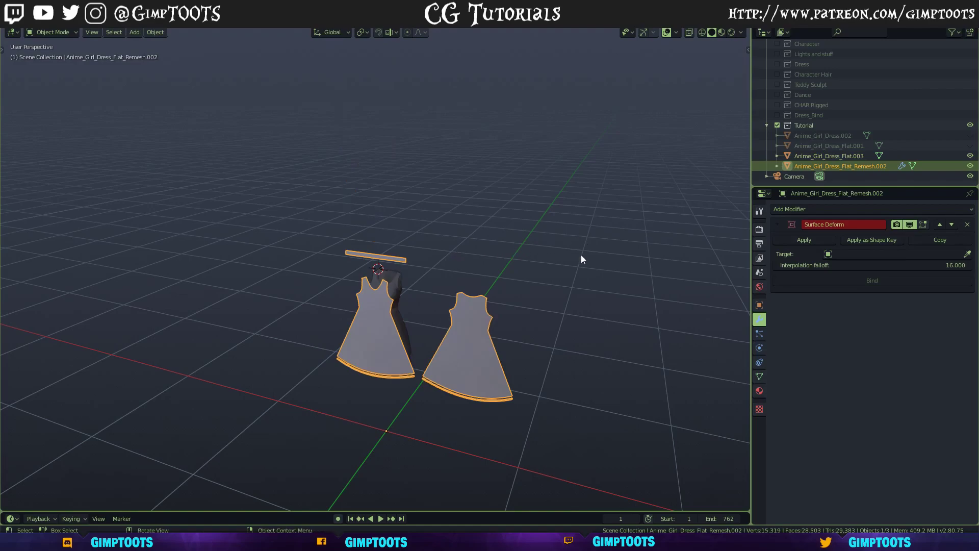
Step: Select Anime_Girl_Dress_Flat.003 and set its Anime_Girl_Dress.002 shape key value to 0.000
middle_click_drag(539, 286, 474, 275)
left_click(386, 283)
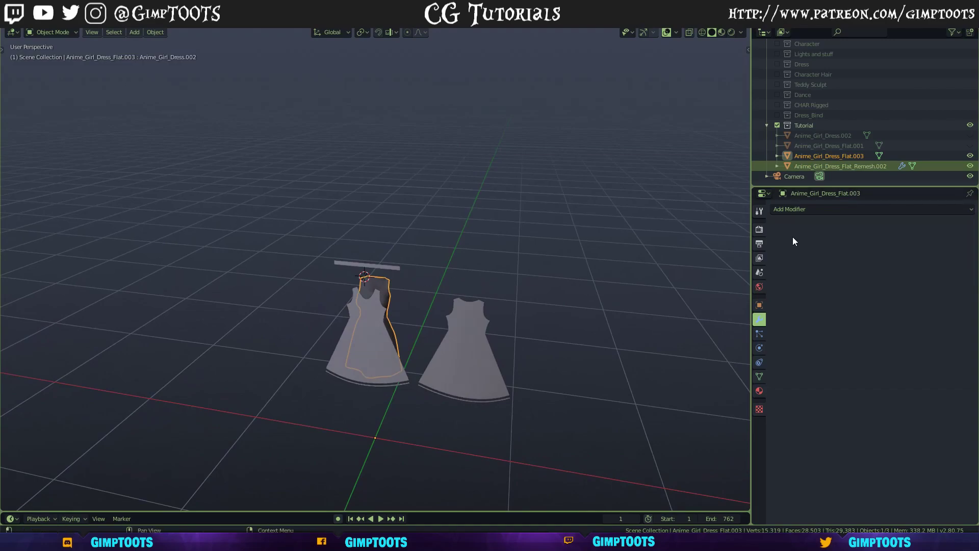
left_click(759, 377)
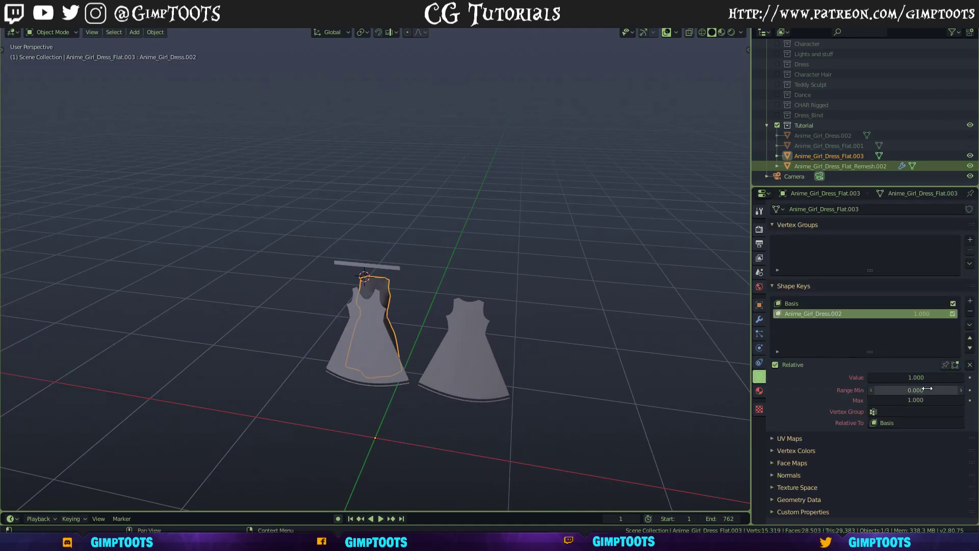
middle_click_drag(587, 389, 619, 363)
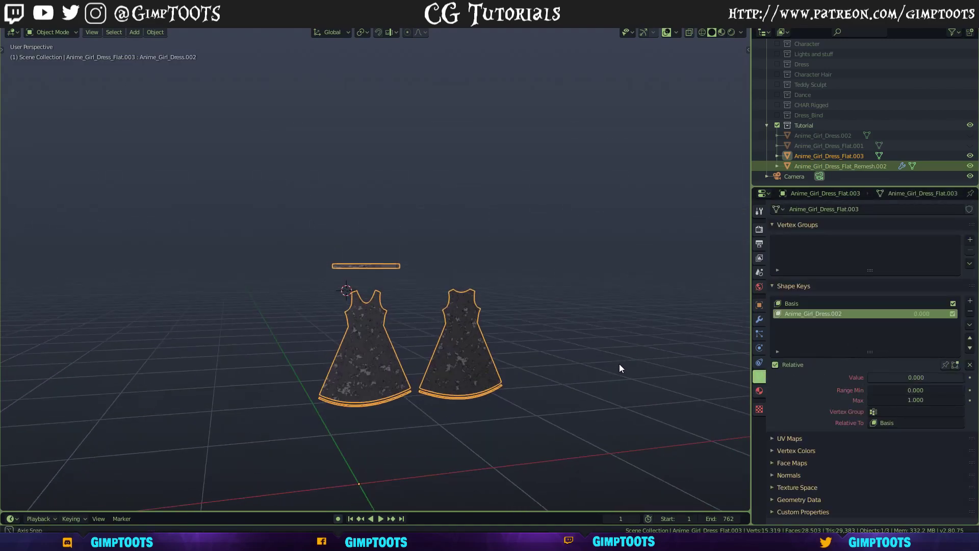
Step: Target the remeshed dress's Surface Deform modifier at Anime_Girl_Dress_Flat.003 and bind it
left_click(462, 330, "shift")
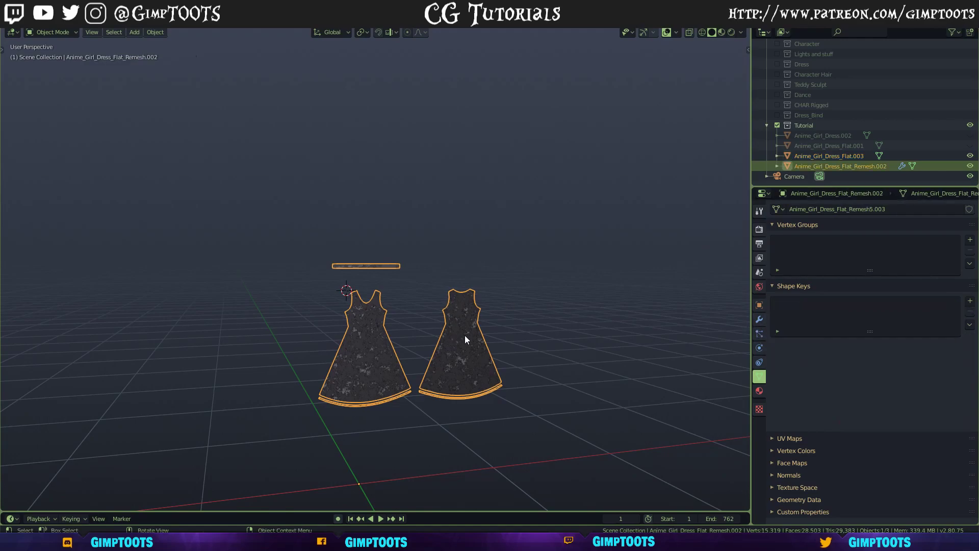
left_click(759, 319)
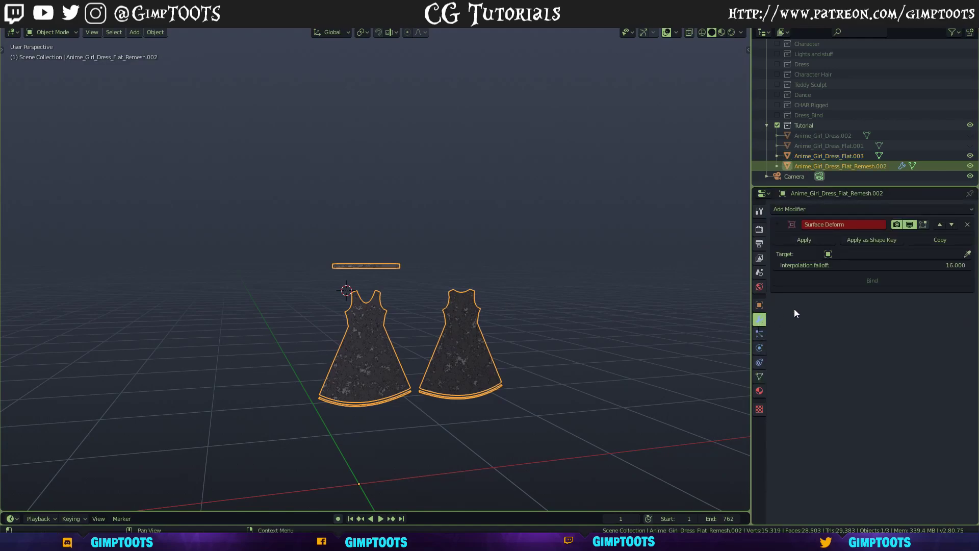
left_click(968, 253)
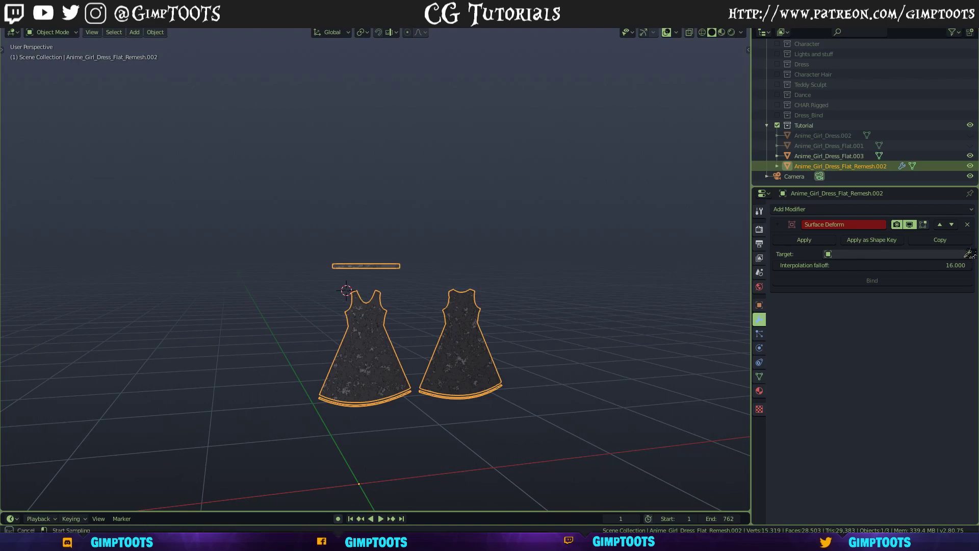
left_click(475, 348)
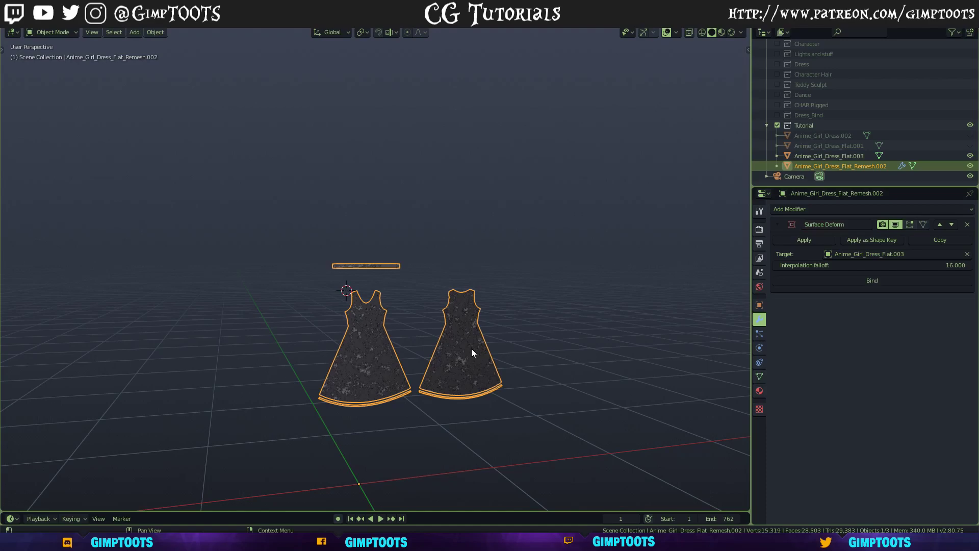
left_click(854, 280)
mouse_move(496, 339)
middle_mouse_down()
mouse_move(439, 342)
mouse_move(477, 337)
middle_mouse_up()
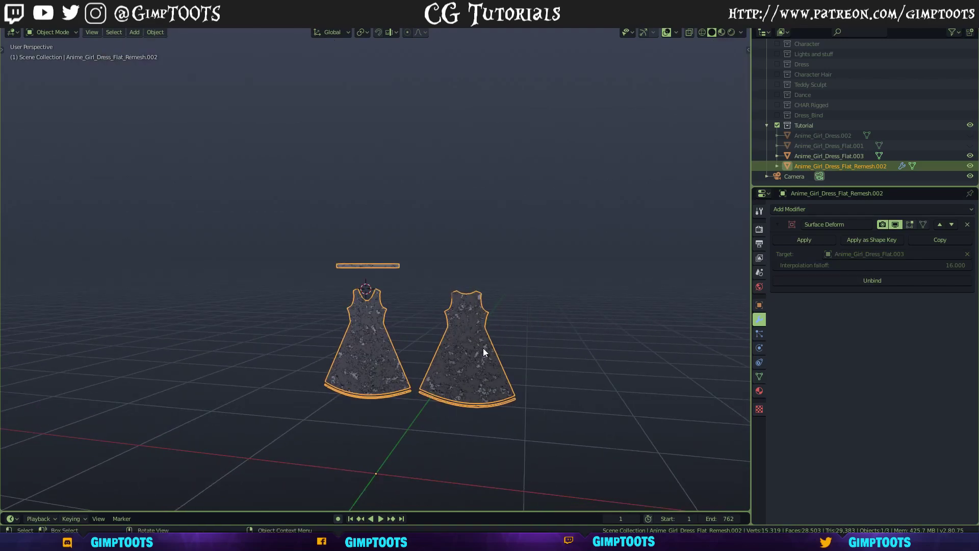
Step: Set the Anime_Girl_Dress.002 shape key on Anime_Girl_Dress_Flat.003 to 1.000 and inspect the draped remesh up close
left_click(485, 347, "shift")
left_click(759, 377)
left_click_drag(876, 377, 962, 377)
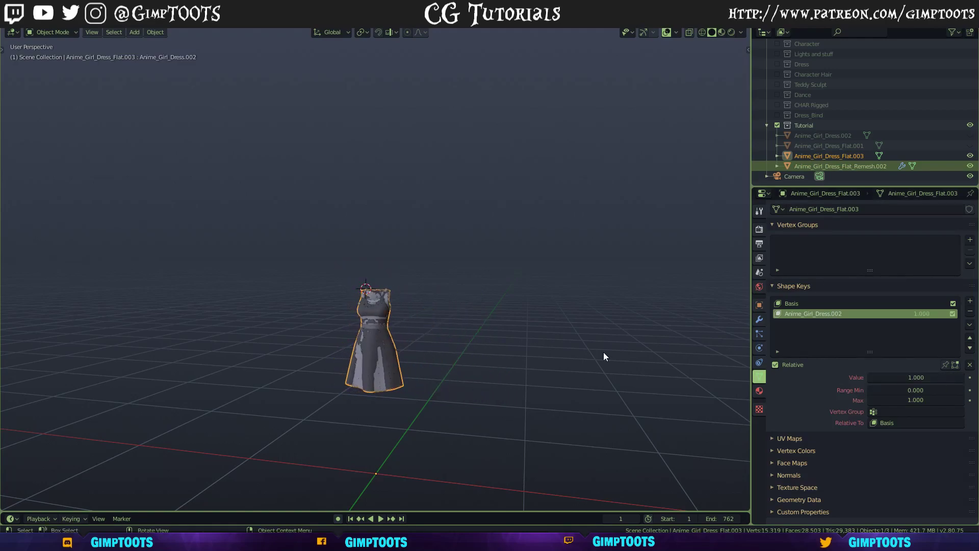
scroll(512, 366, "up", 5)
scroll(445, 257, "down", 3)
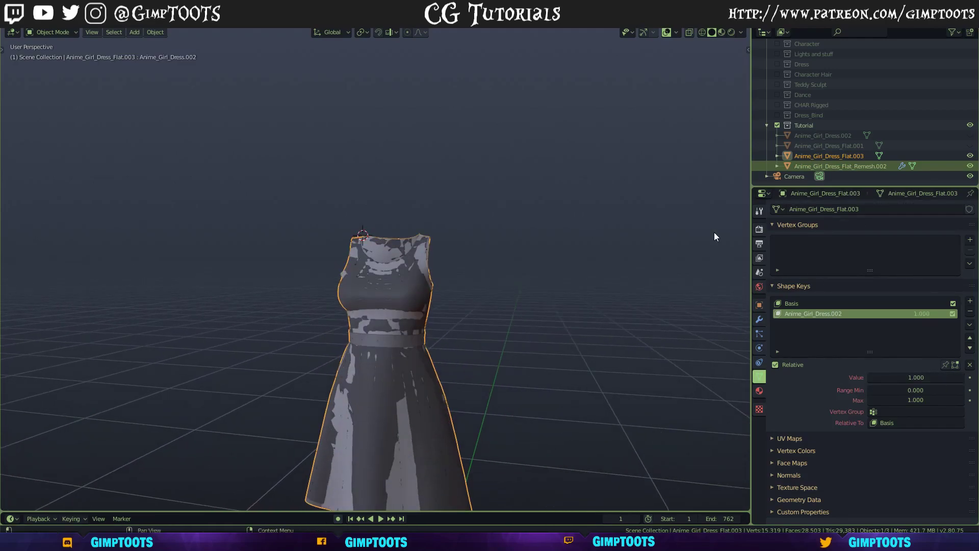
scroll(442, 298, "up", 2)
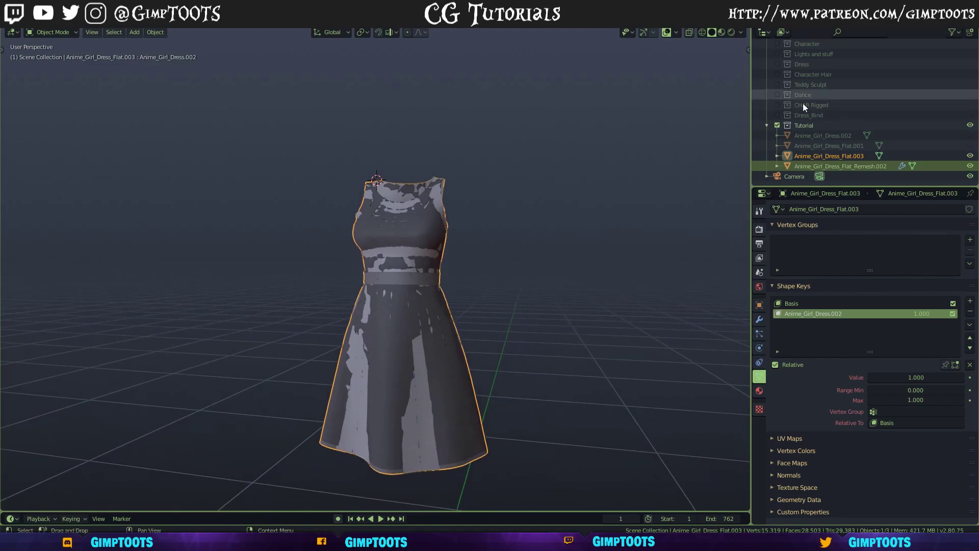
Step: Hide Anime_Girl_Dress_Flat.003, then select the remeshed dress and check its topology in wireframe
left_click(970, 155)
middle_click_drag(422, 200, 411, 322)
left_click(406, 267)
key("shift+z")
scroll(413, 321, "up", 3)
key("shift+z")
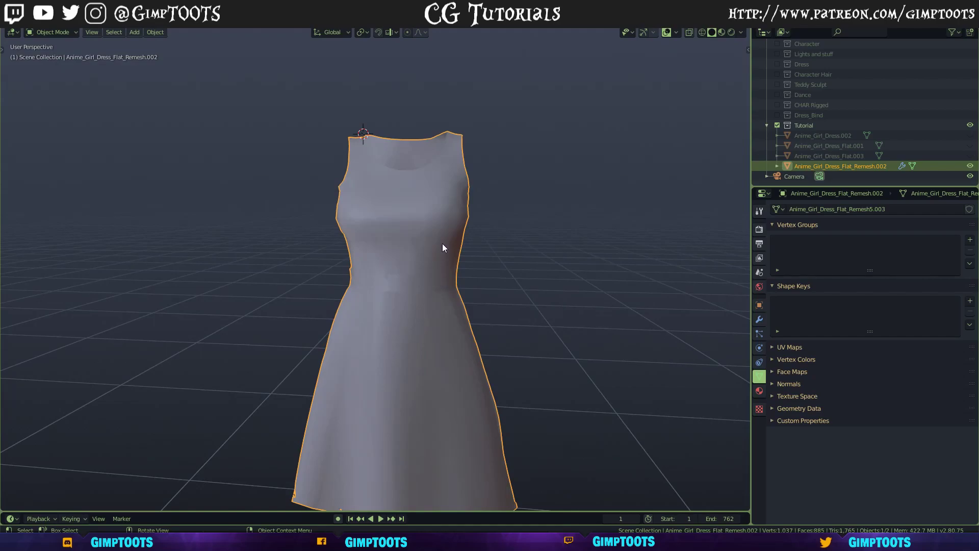
Step: Apply the Surface Deform modifier on the remeshed dress
middle_click_drag(446, 236, 372, 285)
scroll(378, 306, "up", 2)
scroll(398, 306, "down", 4)
scroll(370, 281, "up", 2)
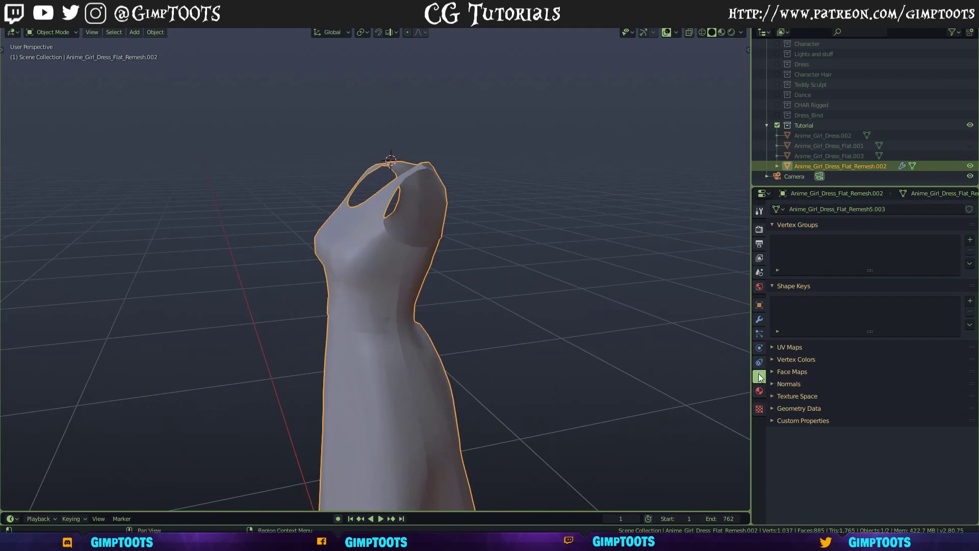
left_click(763, 321)
middle_click_drag(379, 354, 495, 313)
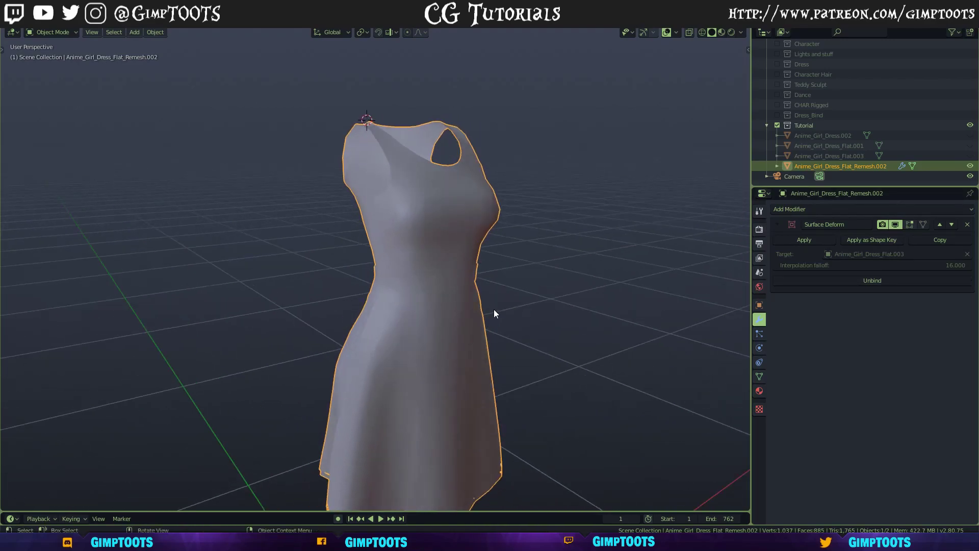
left_click(818, 237)
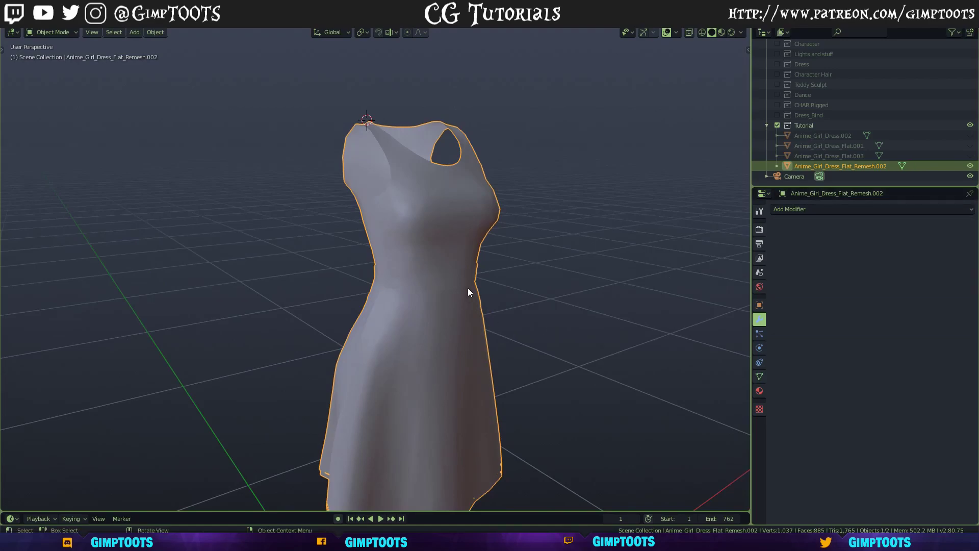
Step: Merge the two overlapping vertices on the side seam at bust height of the remeshed dress
key("Tab")
left_click(467, 231)
scroll(413, 387, "up", 3)
middle_click_drag(420, 306, 452, 246)
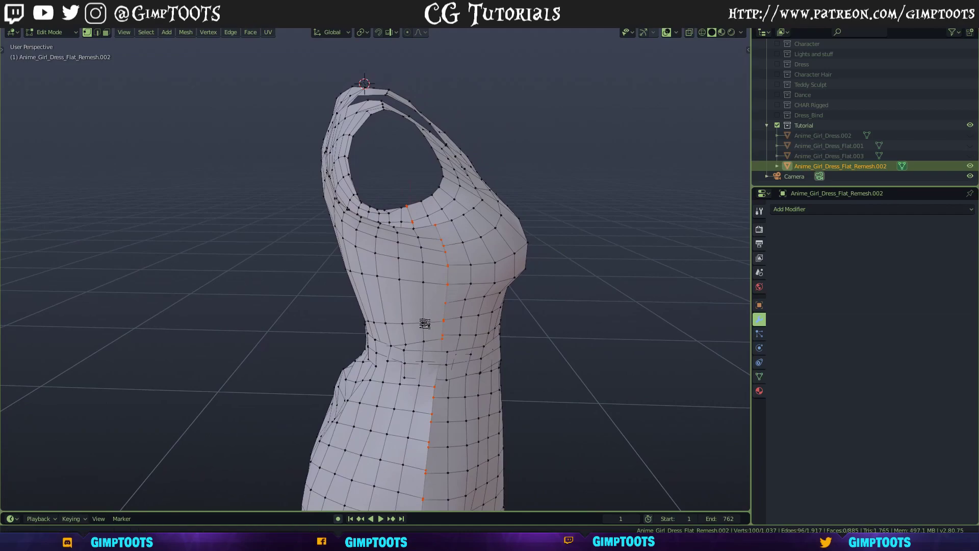
middle_click_drag(426, 324, 426, 298)
scroll(425, 298, "up", 2)
left_click(499, 250)
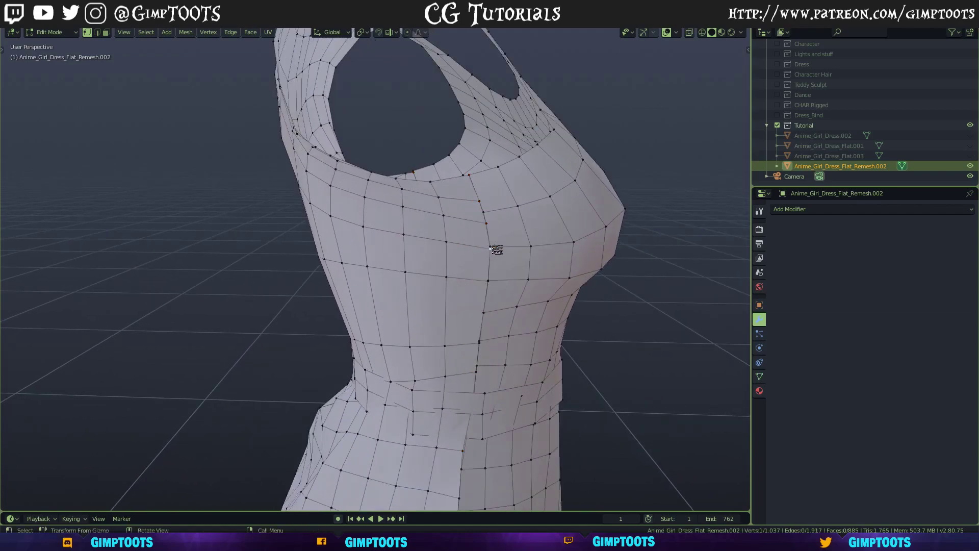
left_click(490, 248, "shift")
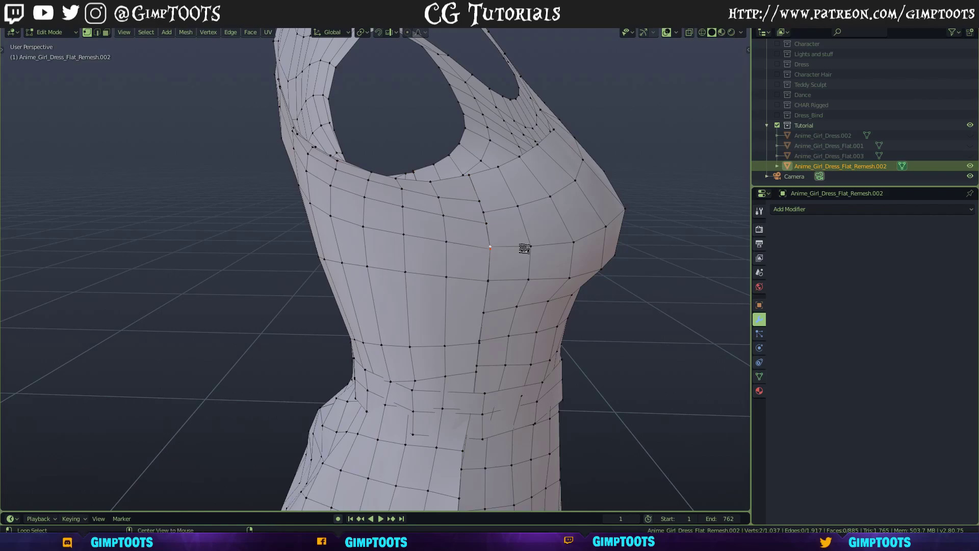
key("m")
left_click(506, 249)
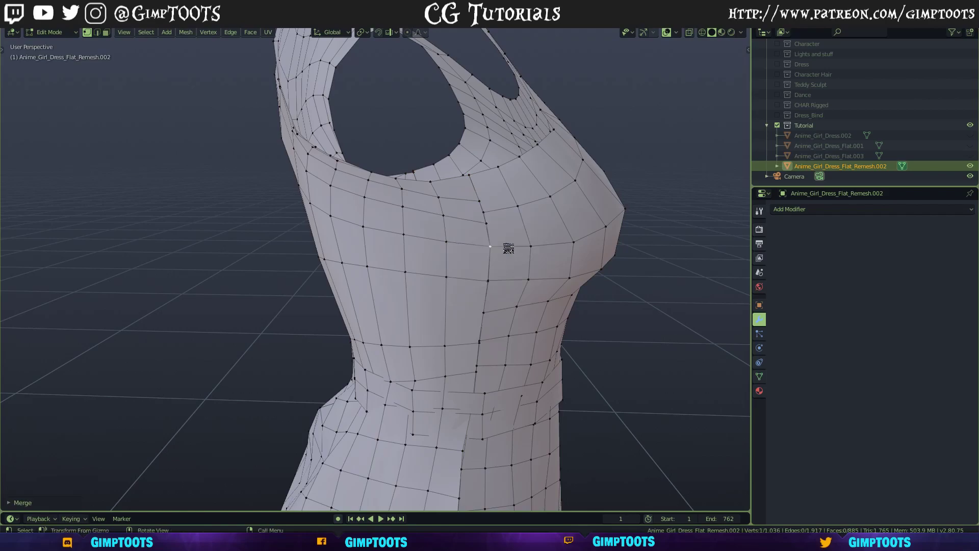
Step: Merge all of the remeshed dress's vertices by distance
middle_click_drag(507, 289, 494, 406)
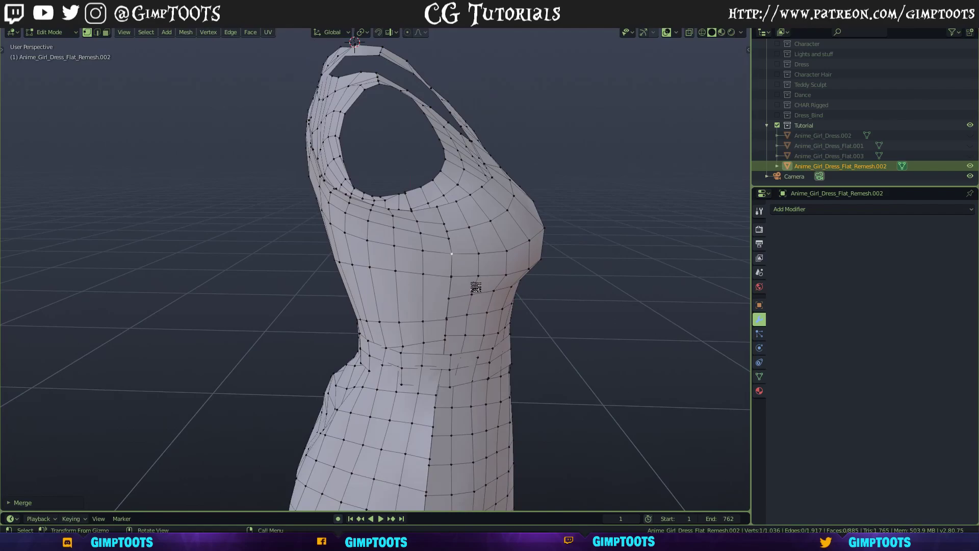
left_click(453, 264, "alt")
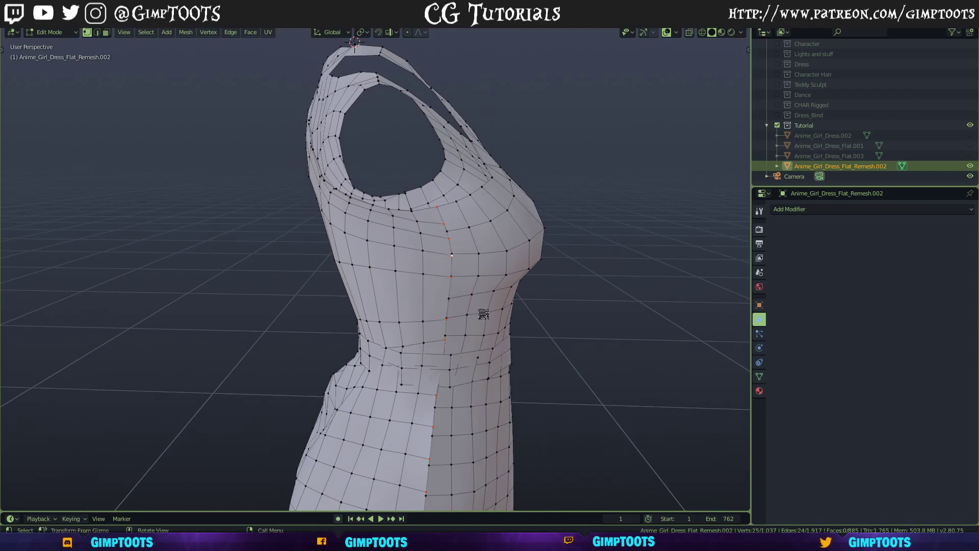
key("a")
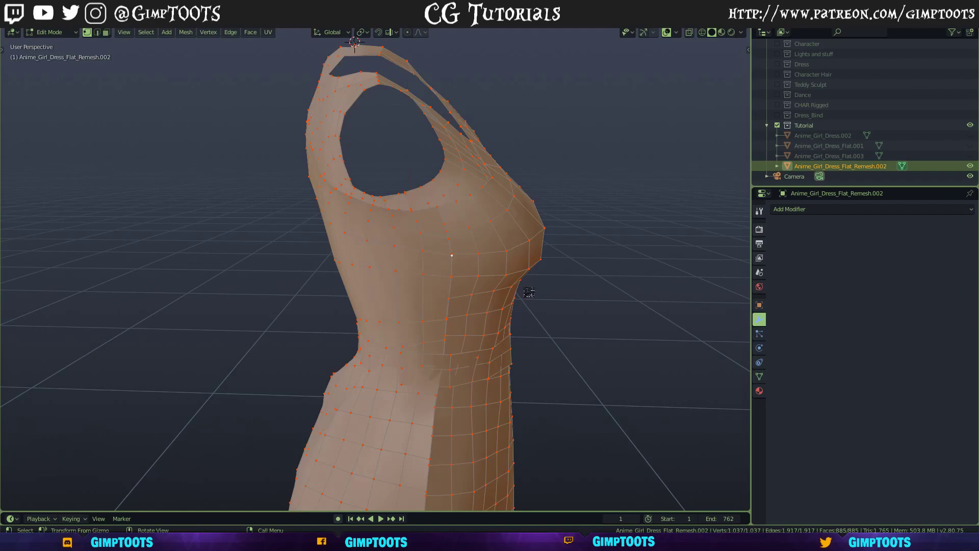
key("m")
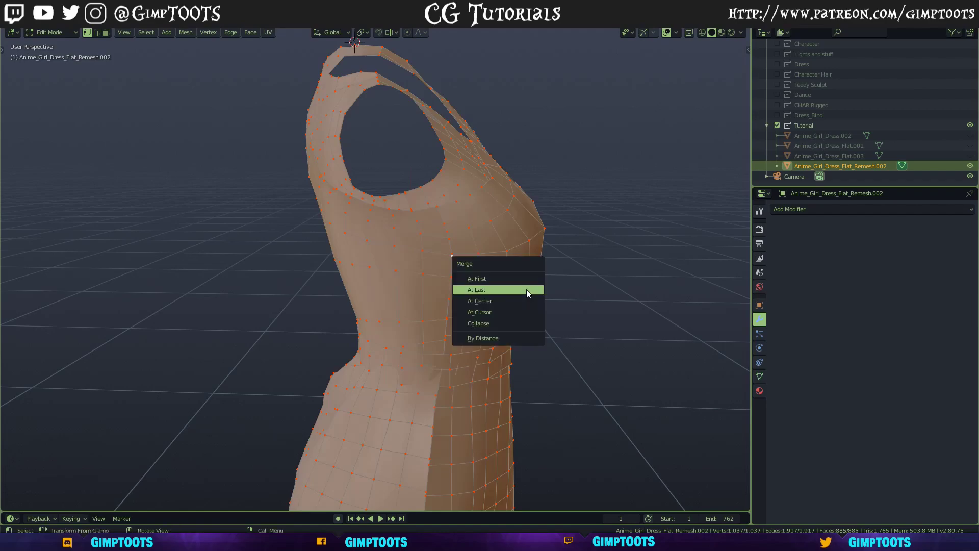
left_click(500, 339)
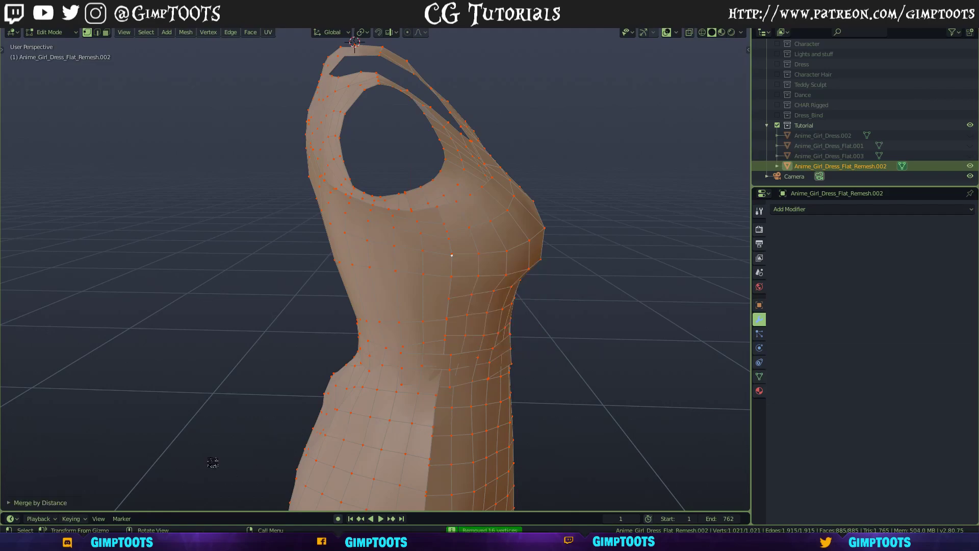
Step: Try merge distances up to 0.0301 m on the dress, and set the distance back to 0.0001 m
left_click(13, 502)
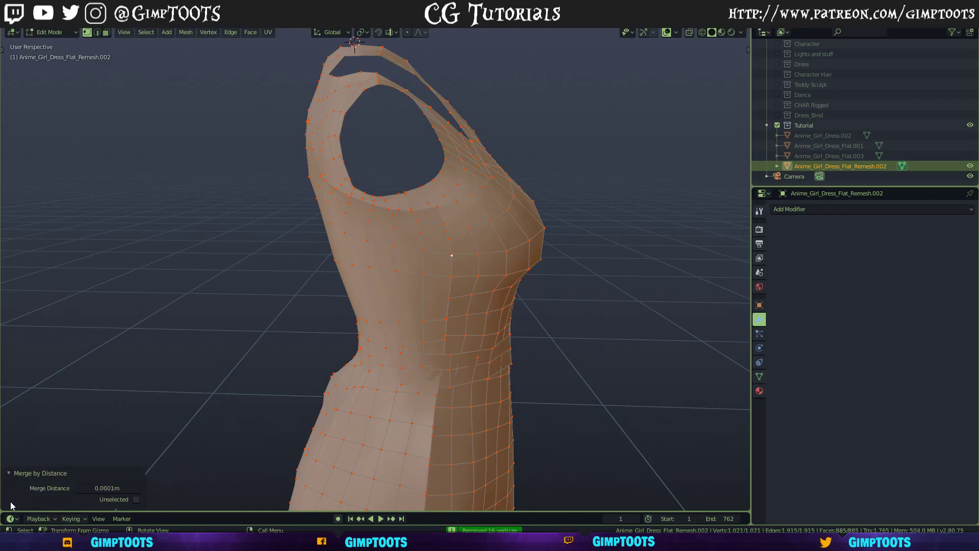
left_click(137, 488)
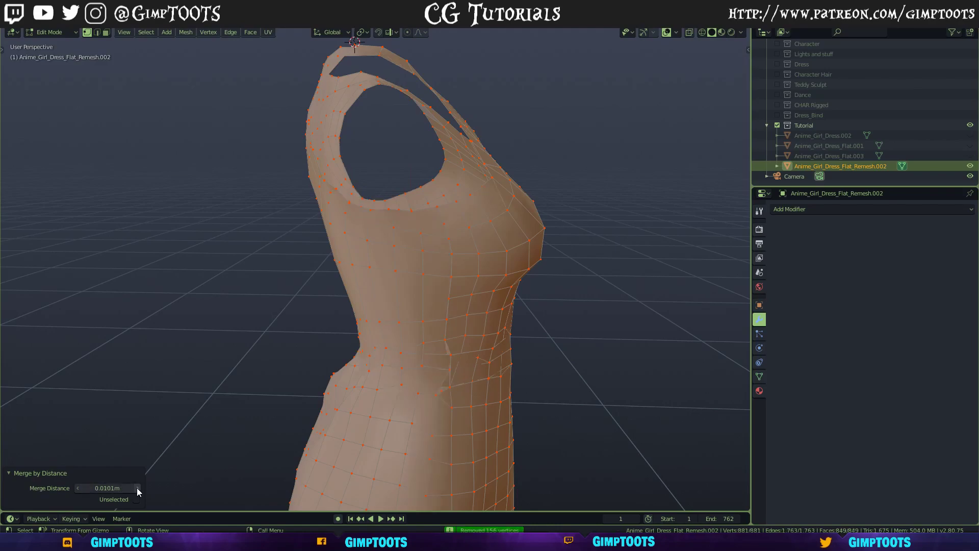
left_click(137, 487)
left_click(137, 487)
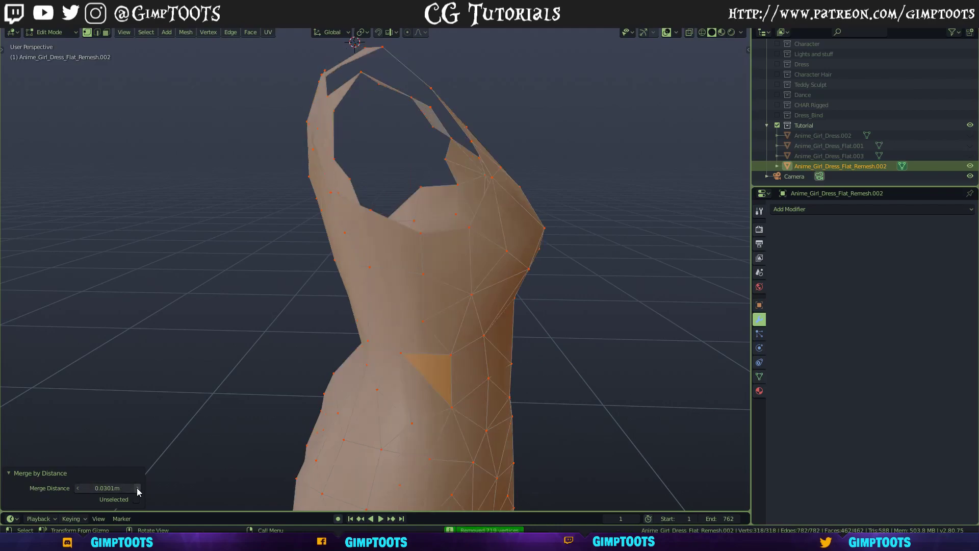
middle_click_drag(457, 310, 280, 304)
middle_click_drag(452, 389, 383, 291)
left_click_drag(99, 487, 78, 487)
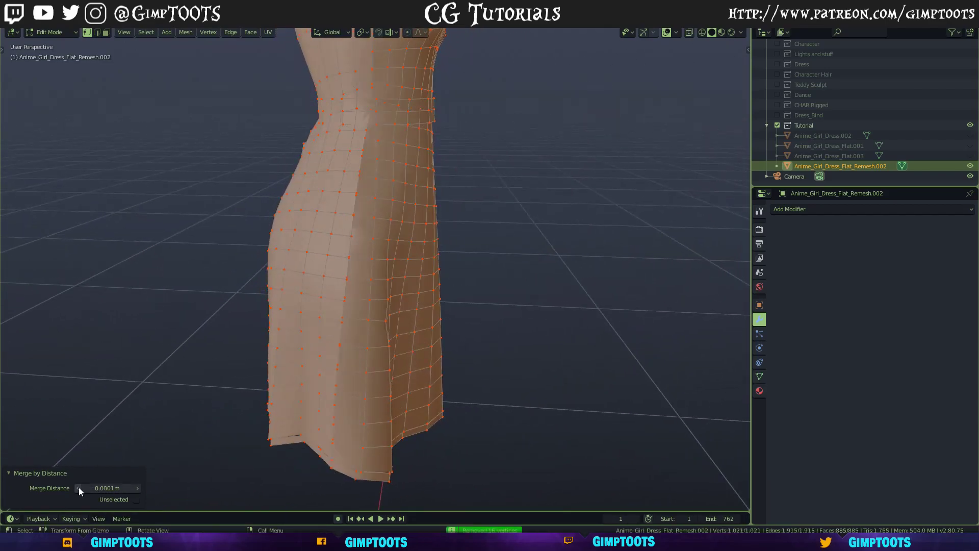
Step: Undo the merge by distance and select the vertical side seam's edge loop
middle_click_drag(284, 389, 384, 284)
left_click(382, 312, "alt")
scroll(390, 248, "up", 3)
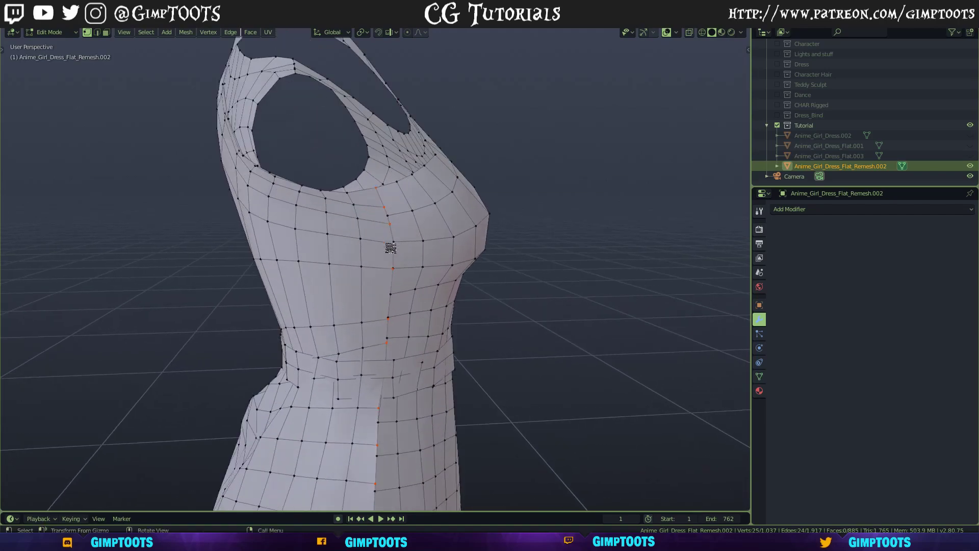
Step: Select all geometry linked to the waistband and separate the selection into its own object
middle_click_drag(433, 322, 338, 294)
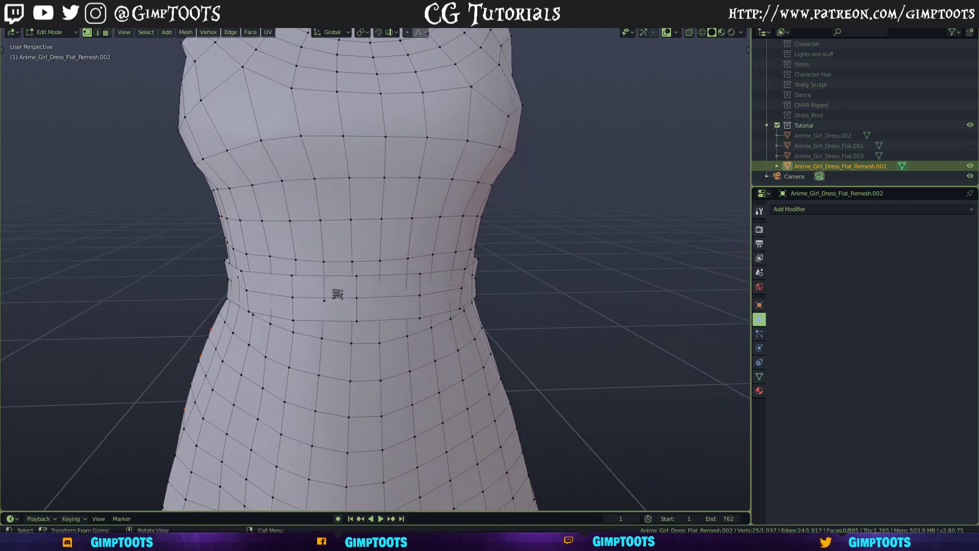
left_click(357, 298)
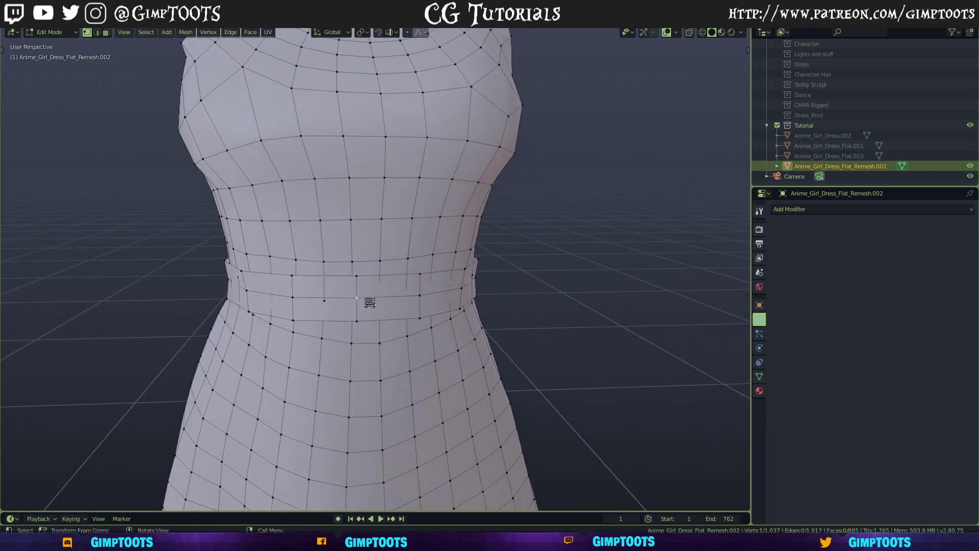
key("ctrl+l")
key("p")
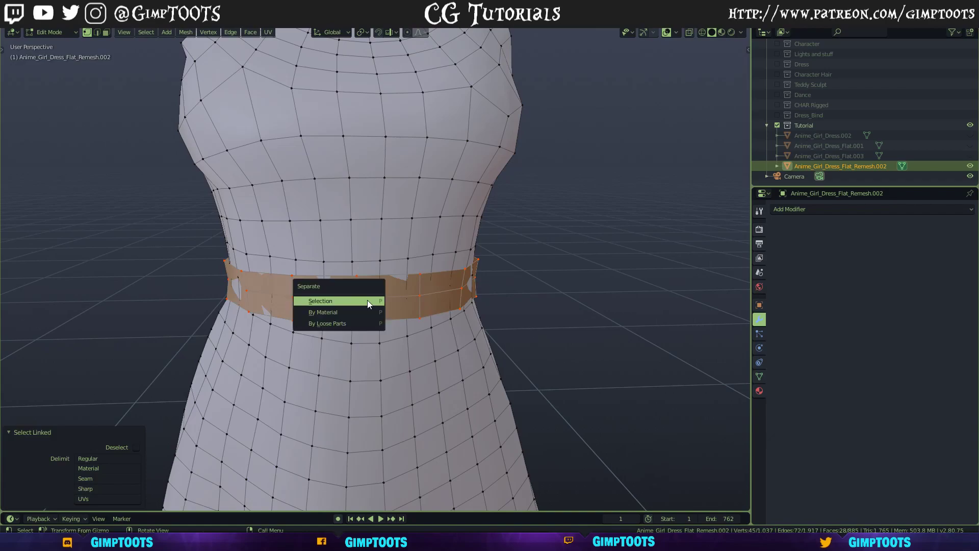
left_click(367, 299)
Step: Examine the dress and its separated waistband from several angles, returning to Object Mode for a shaded view
middle_click_drag(407, 296, 415, 301)
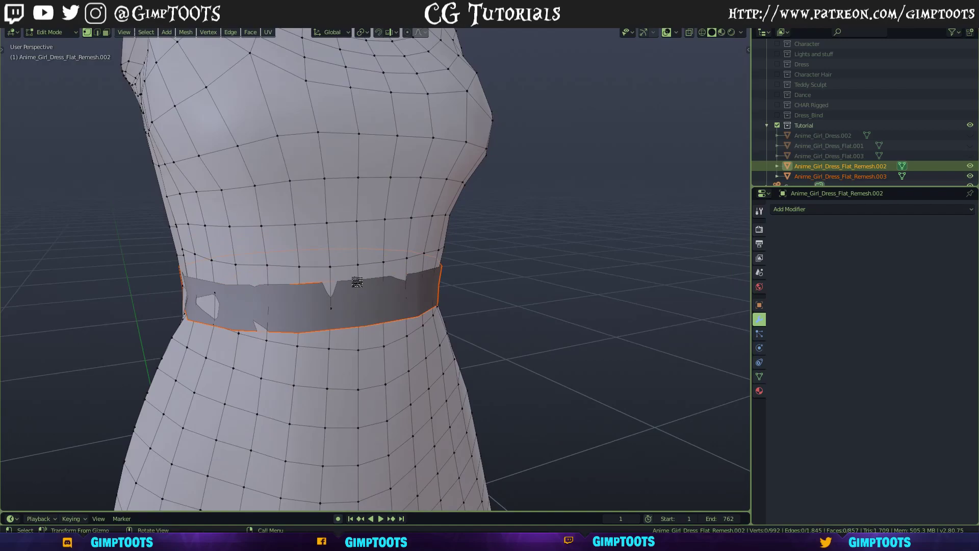
scroll(356, 282, "down", 8)
middle_click_drag(403, 398, 447, 323)
scroll(365, 372, "up", 3)
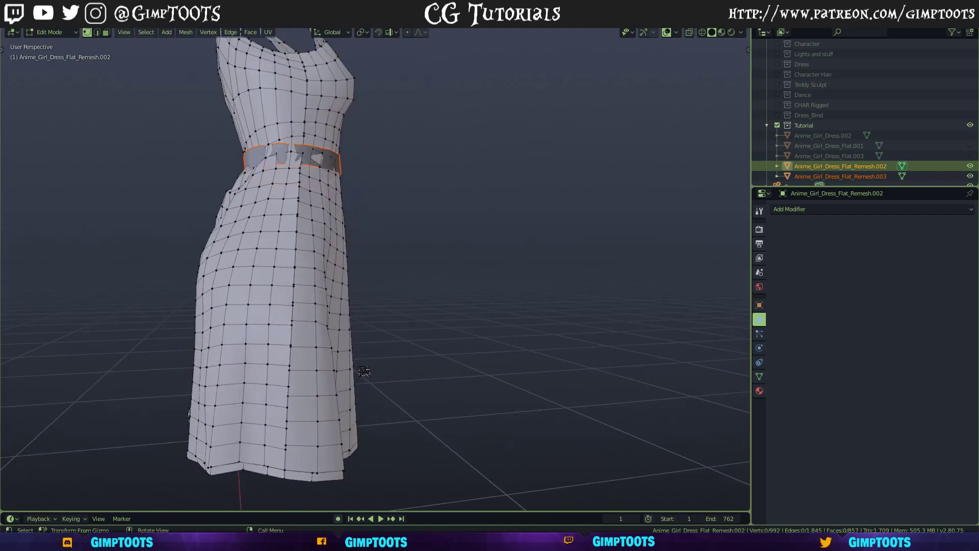
scroll(303, 385, "up", 3)
middle_click_drag(303, 386, 341, 316)
scroll(438, 228, "down", 4)
middle_click_drag(438, 228, 491, 265)
key("ctrl+Tab")
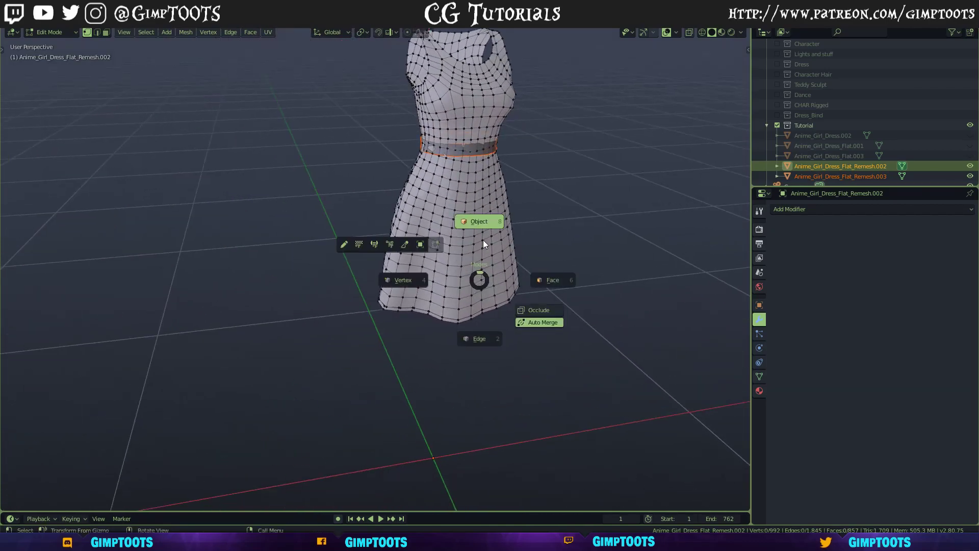
left_click(485, 232)
middle_click_drag(484, 231, 474, 274)
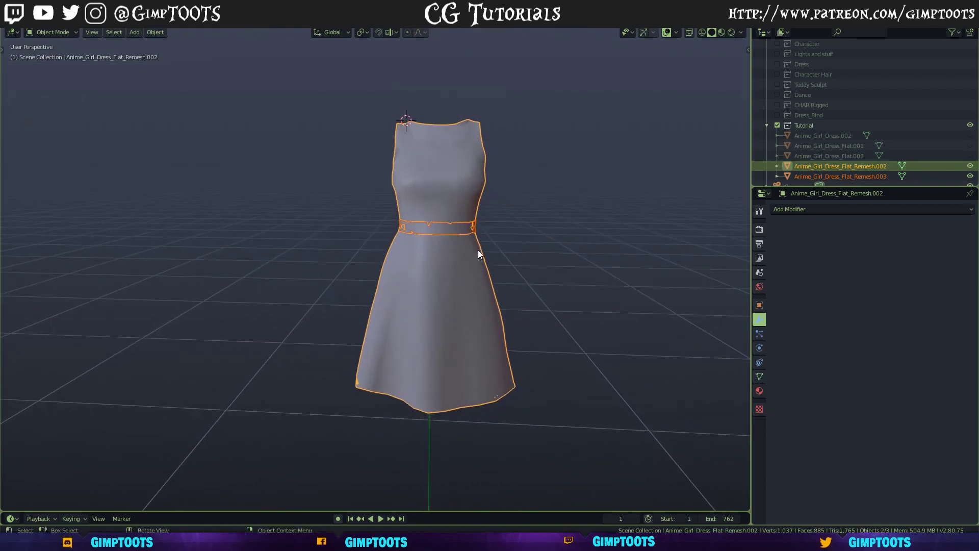
middle_click_drag(443, 274, 470, 301)
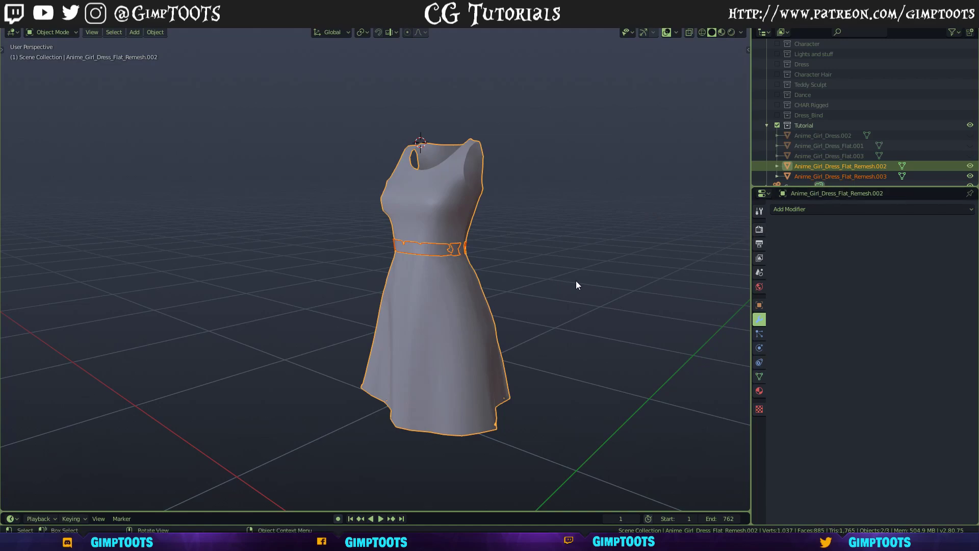
Step: Undo the separation, the applied modifier and the draping, back to the flat layout with Anime_Girl_Dress_Flat.003 shown
key("Tab")
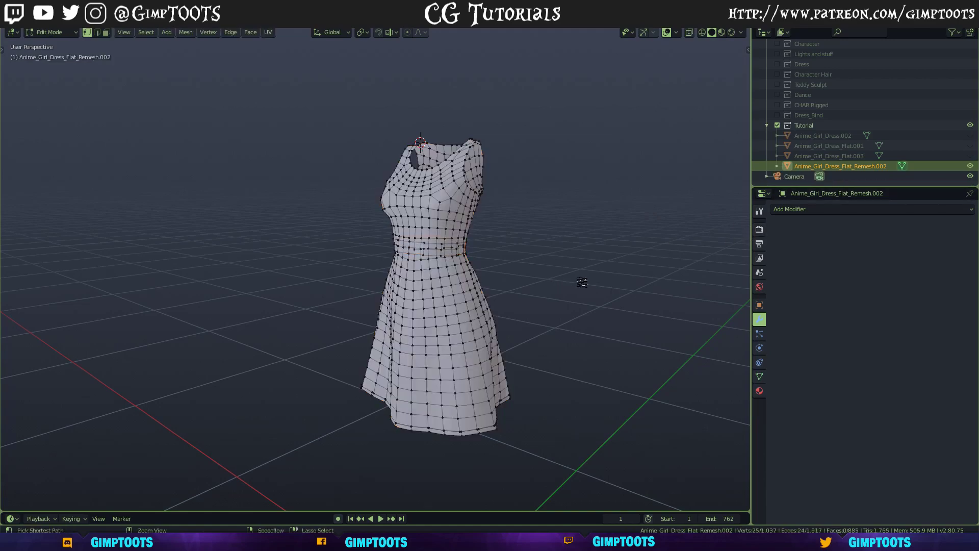
left_click(581, 281, "ctrl")
key("ctrl+z")
key("ctrl+z")
key("ctrl+z")
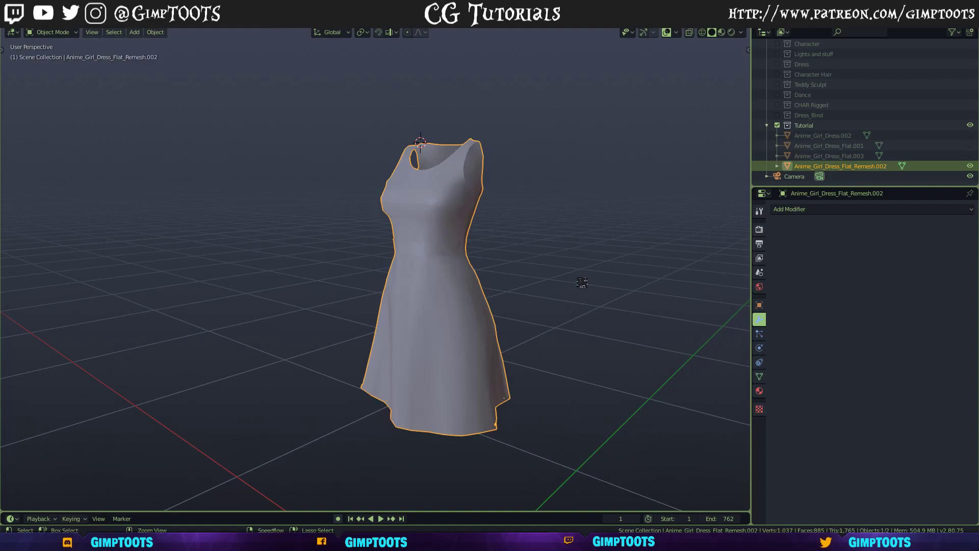
key("ctrl+z")
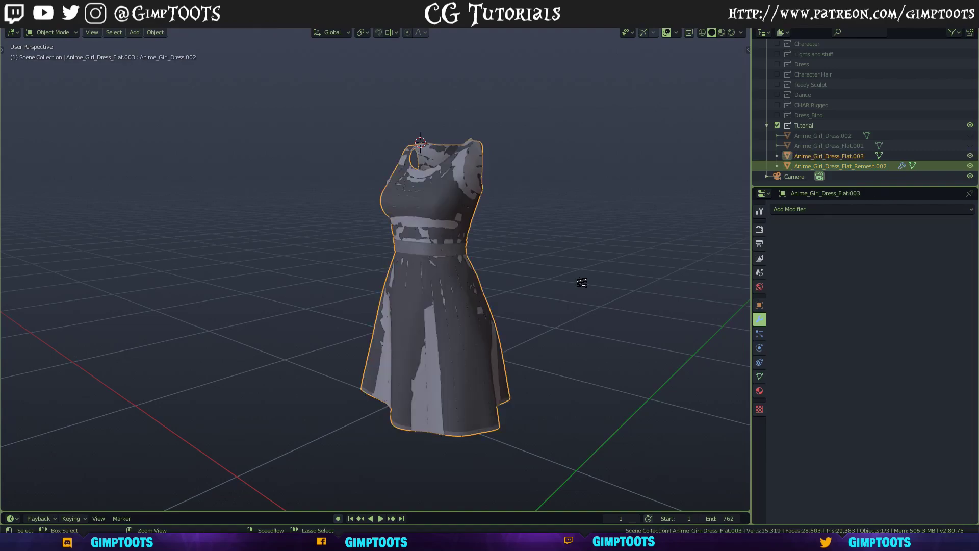
key("ctrl+z")
scroll(511, 306, "down", 8)
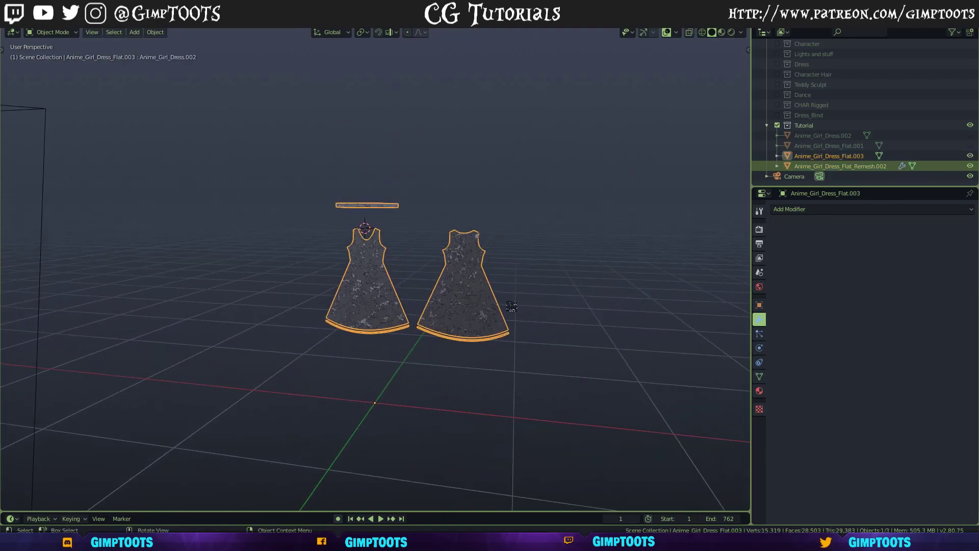
scroll(512, 306, "up", 3)
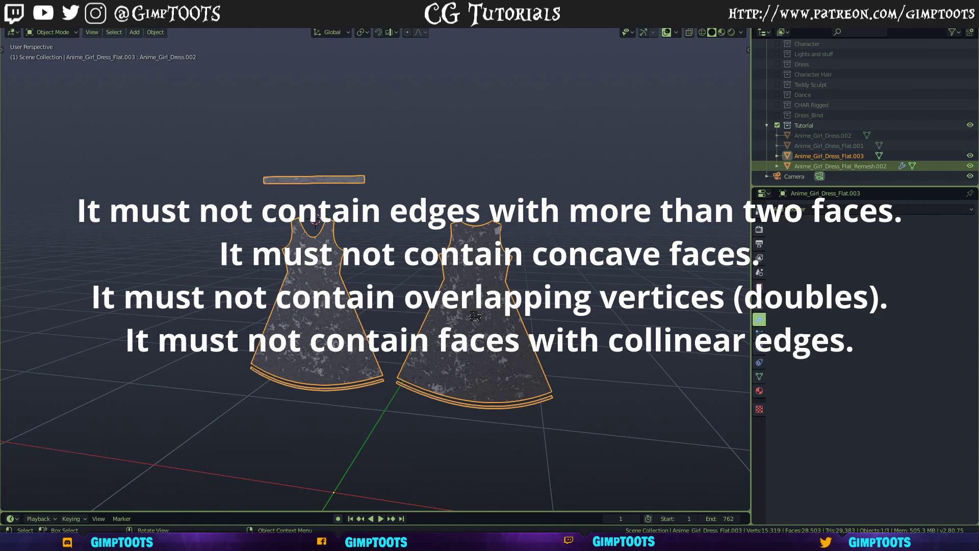
scroll(500, 312, "up", 2)
middle_click_drag(527, 309, 480, 284)
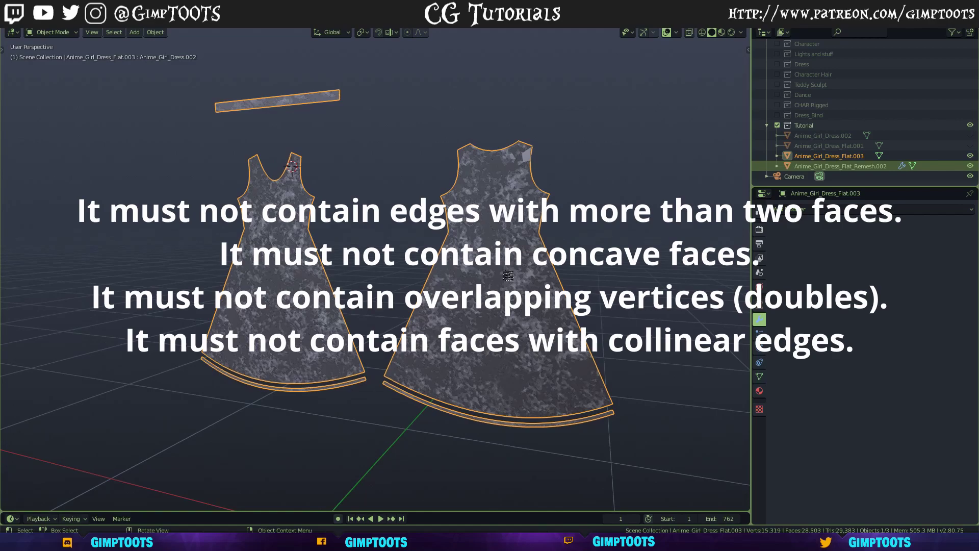
middle_click_drag(525, 258, 515, 300)
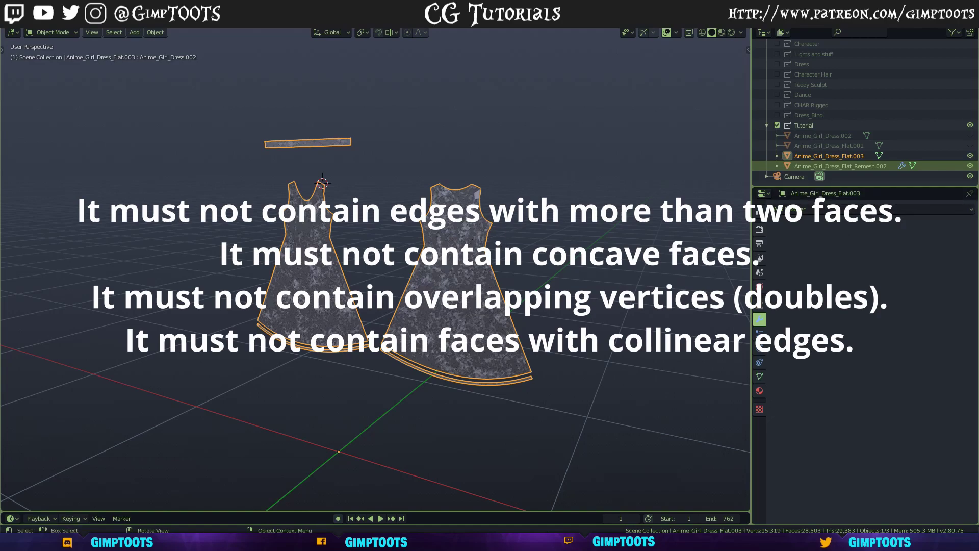
middle_click_drag(490, 231, 484, 276)
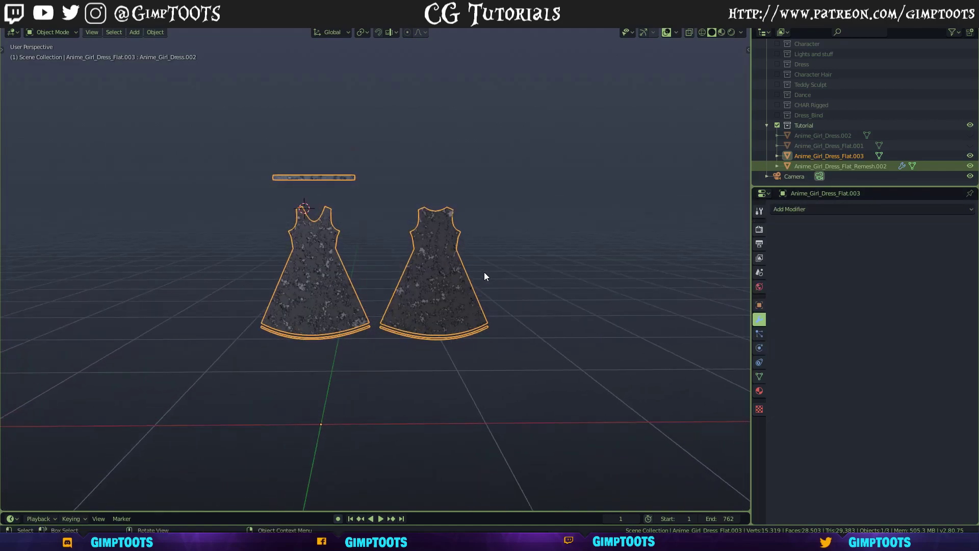